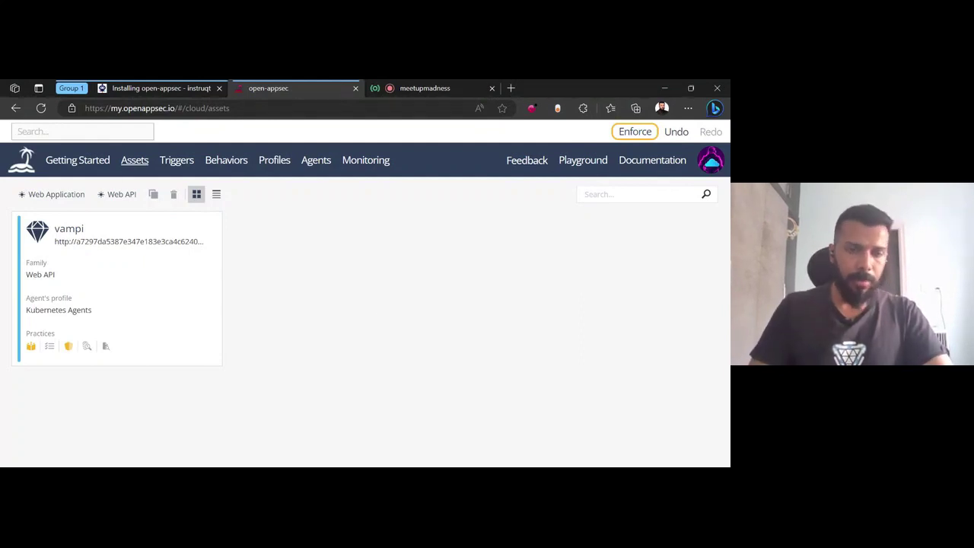
- Open the vampi Web API asset and review its general settings
left_click(161, 295)
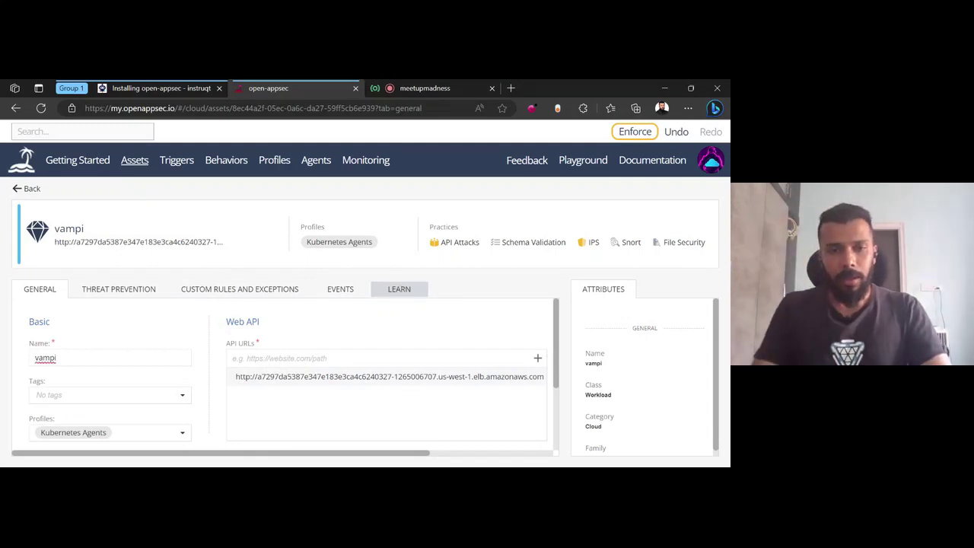
scroll(198, 334, "down", 2)
scroll(182, 327, "up", 2)
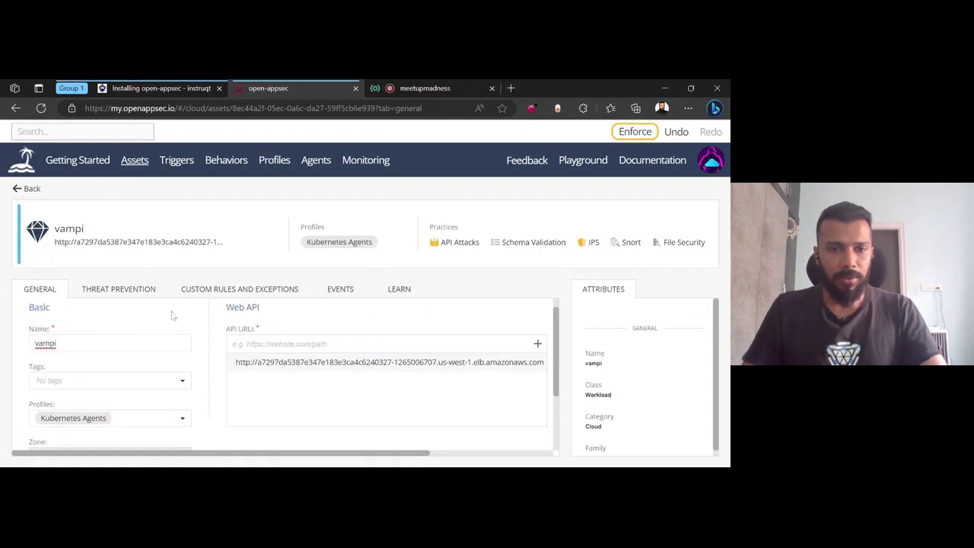
- Examine the API attack types covered by the Web API Protection Best Practice in vampi's threat prevention settings
left_click(120, 291)
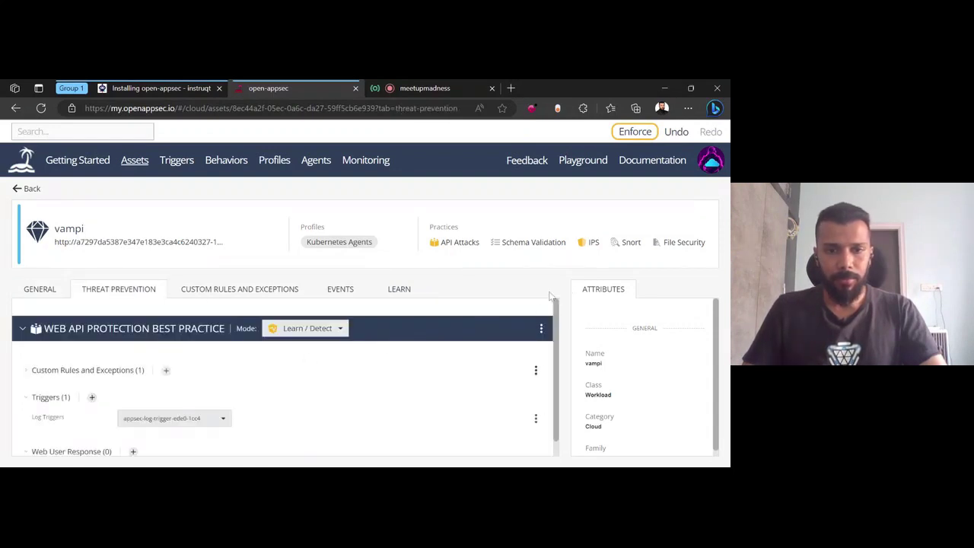
scroll(183, 381, "down", 1)
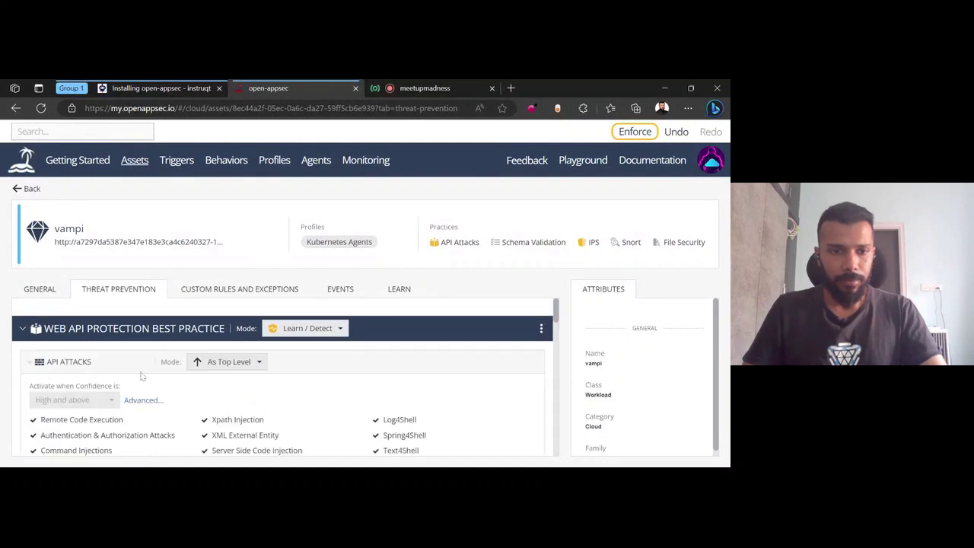
scroll(251, 374, "down", 1)
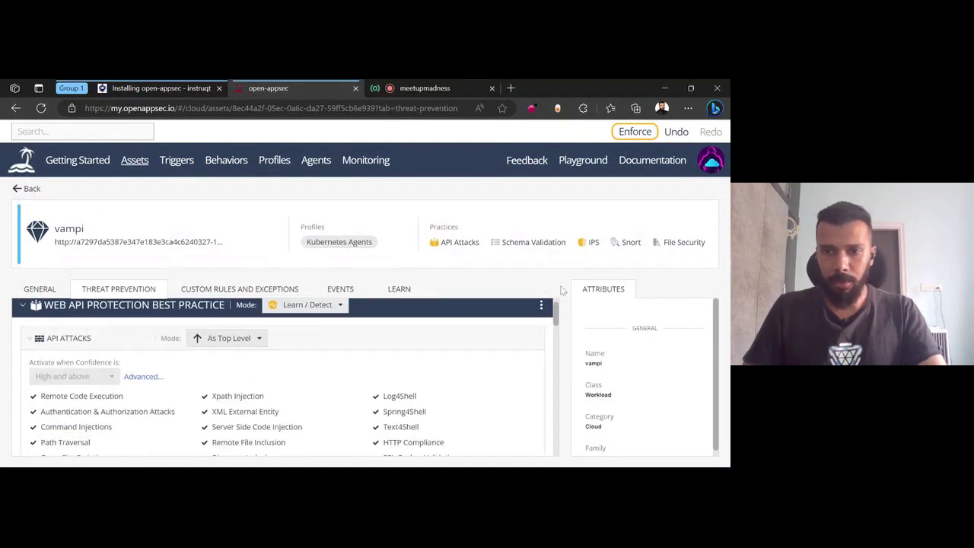
key("ctrl+minus")
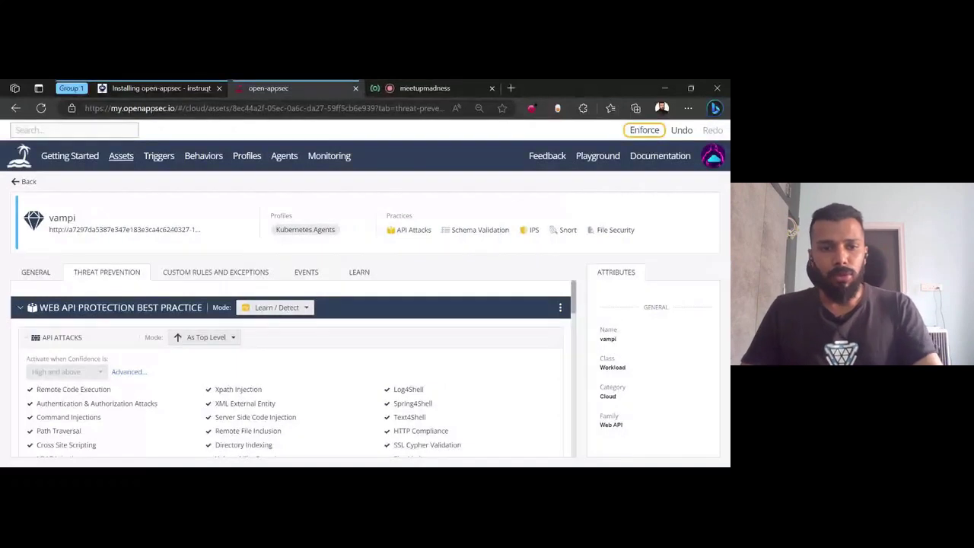
scroll(320, 368, "down", 1)
scroll(320, 368, "up", 1)
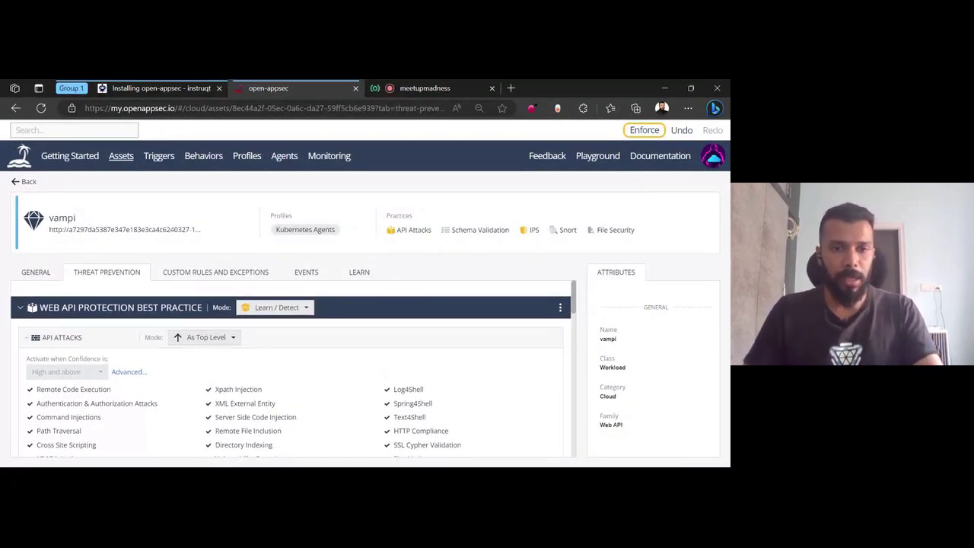
scroll(317, 370, "down", 1)
scroll(317, 370, "up", 1)
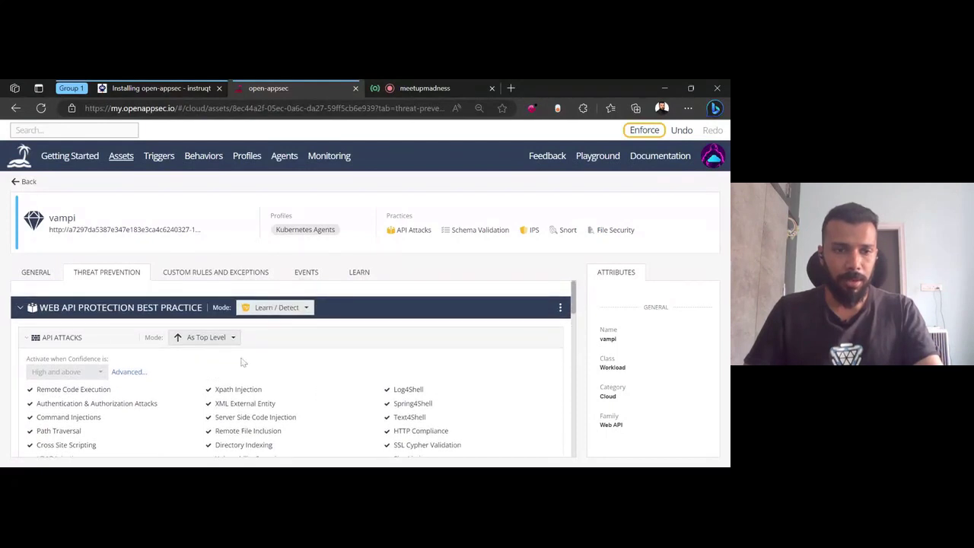
left_click(27, 340)
left_click(27, 341)
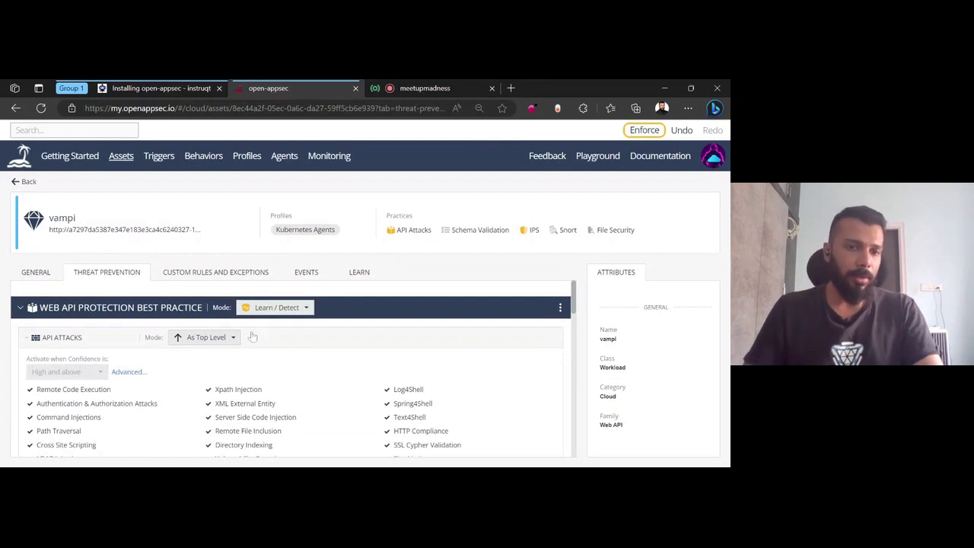
scroll(327, 389, "down", 2)
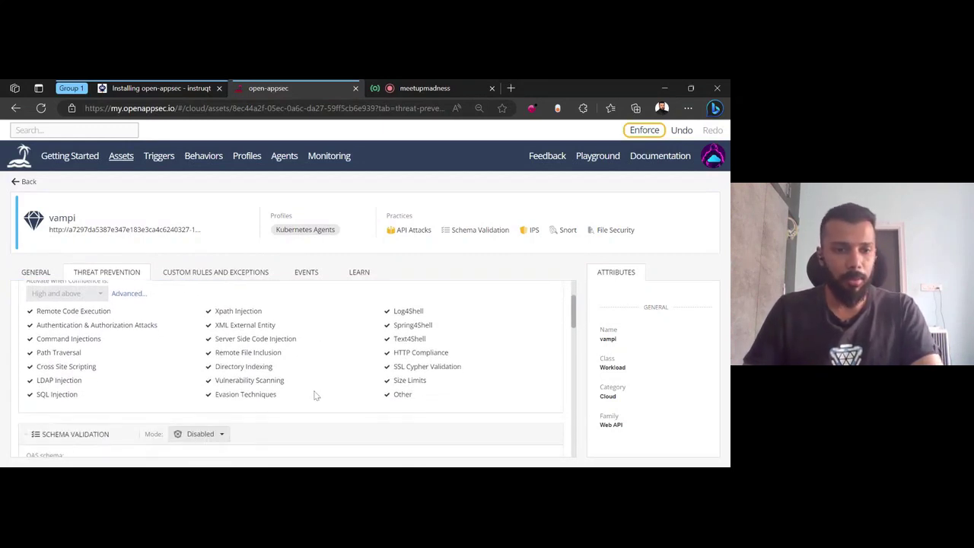
scroll(327, 389, "up", 1)
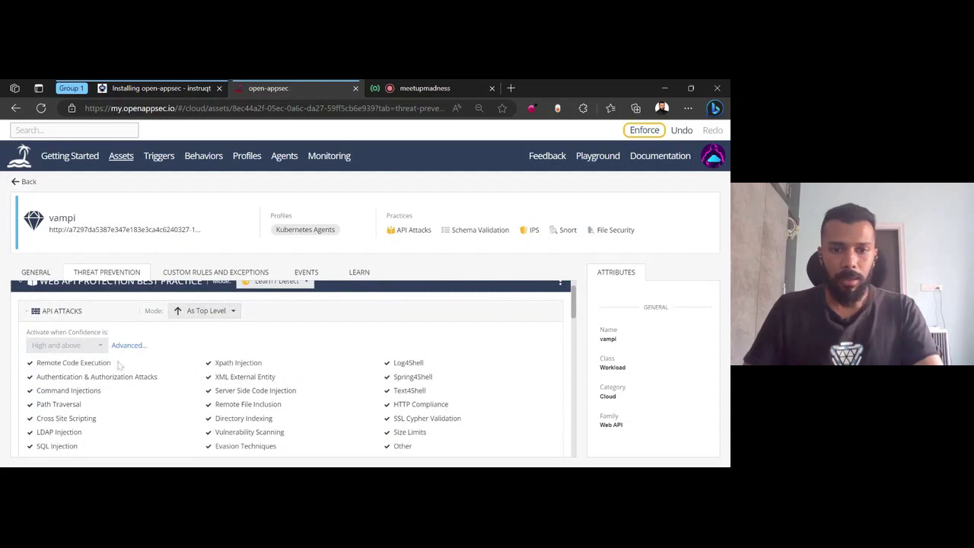
scroll(317, 390, "down", 1)
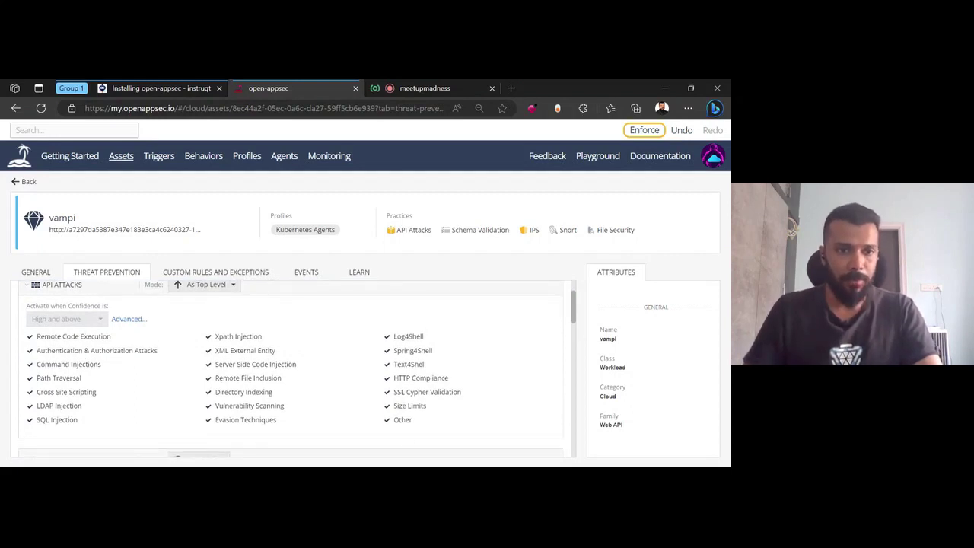
- Review the Schema Validation and Intrusion Prevention sections and collapse Intrusion Prevention, File Security and Snort Signatures
scroll(317, 389, "down", 5)
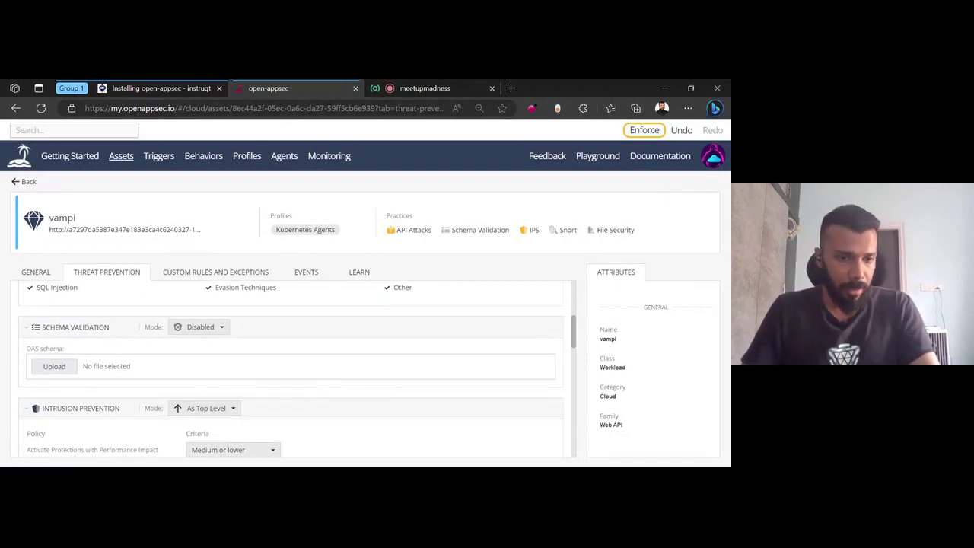
scroll(125, 361, "down", 4)
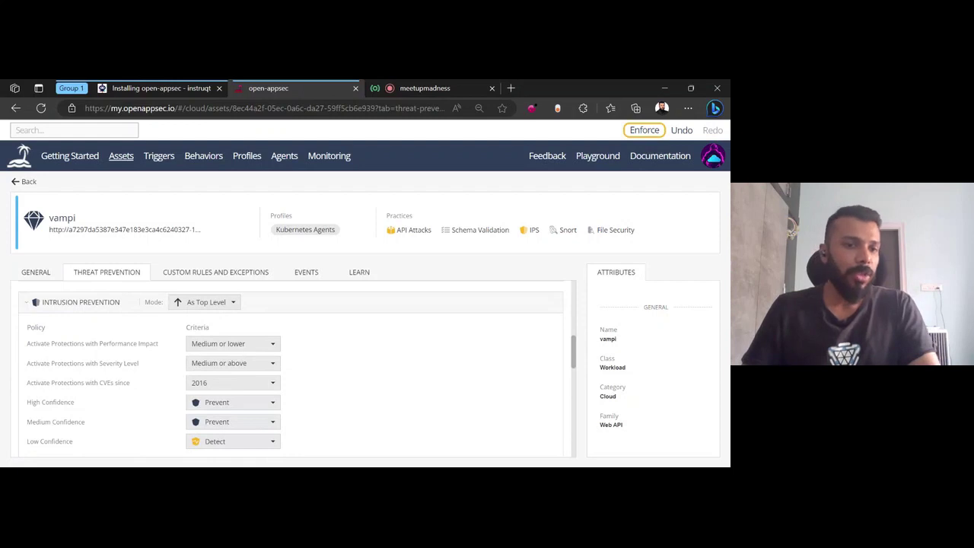
left_click(27, 303)
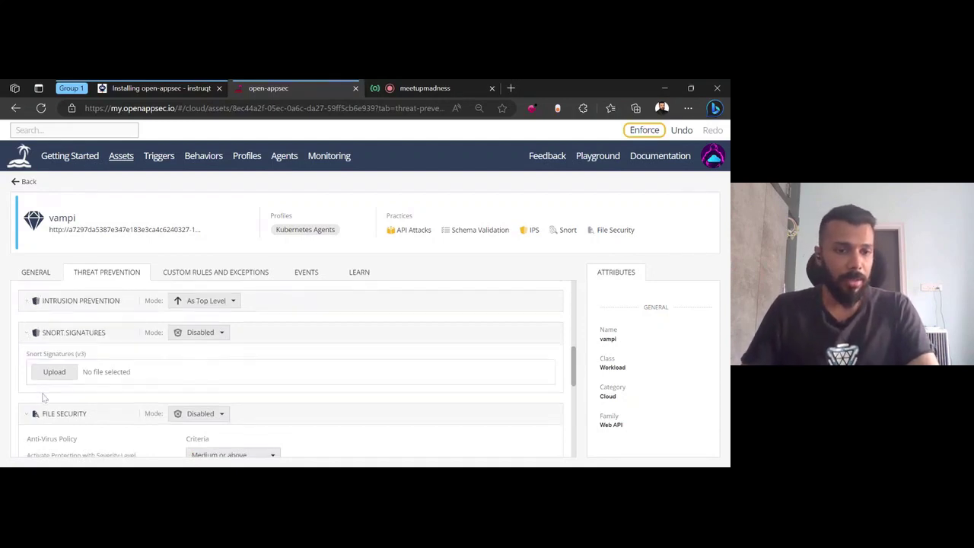
scroll(32, 344, "down", 1)
left_click(29, 337)
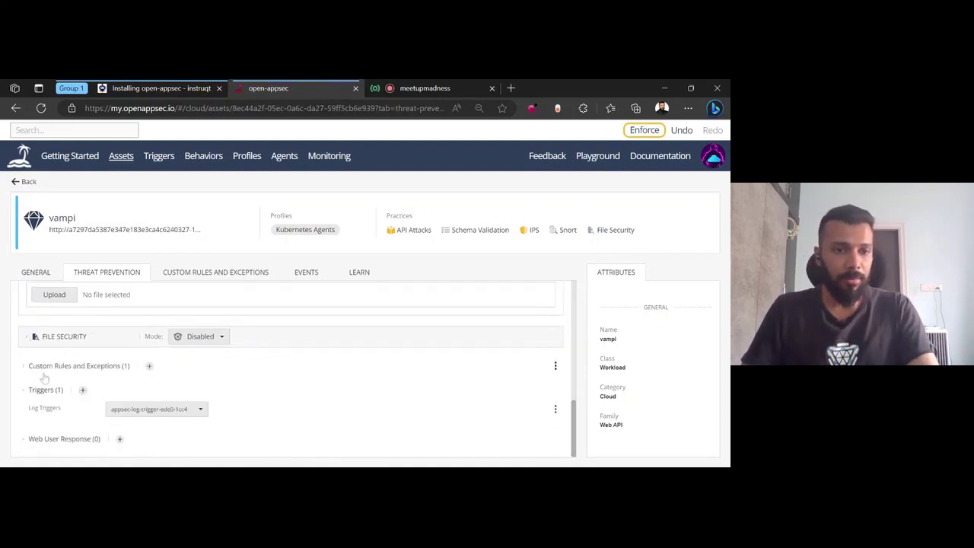
scroll(44, 378, "up", 1)
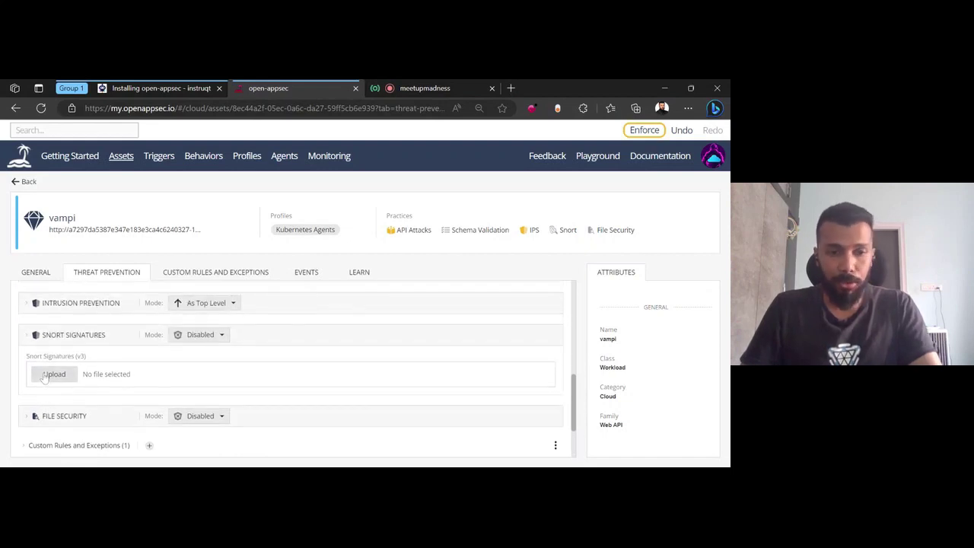
left_click(27, 335)
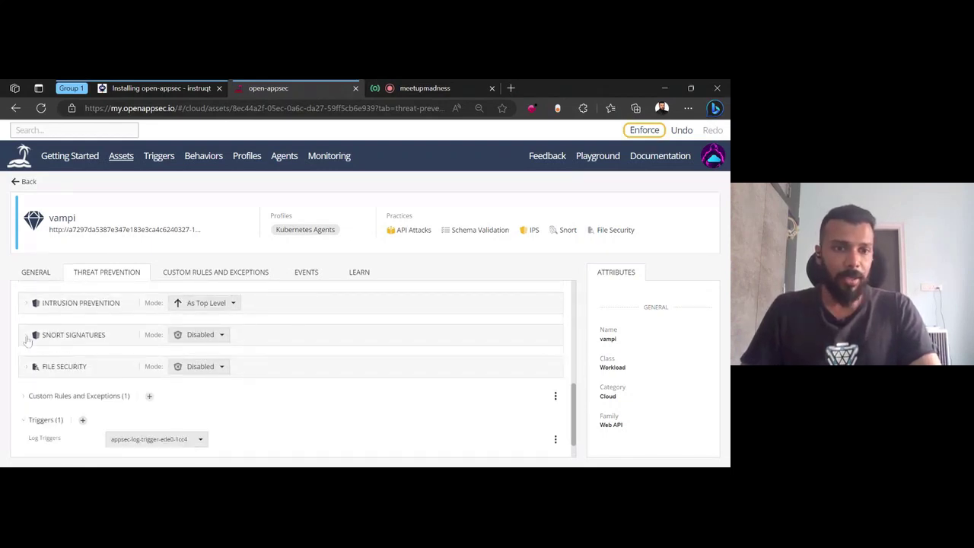
- Expand the Intrusion Prevention section and review its policy criteria and confidence actions
left_click(24, 304)
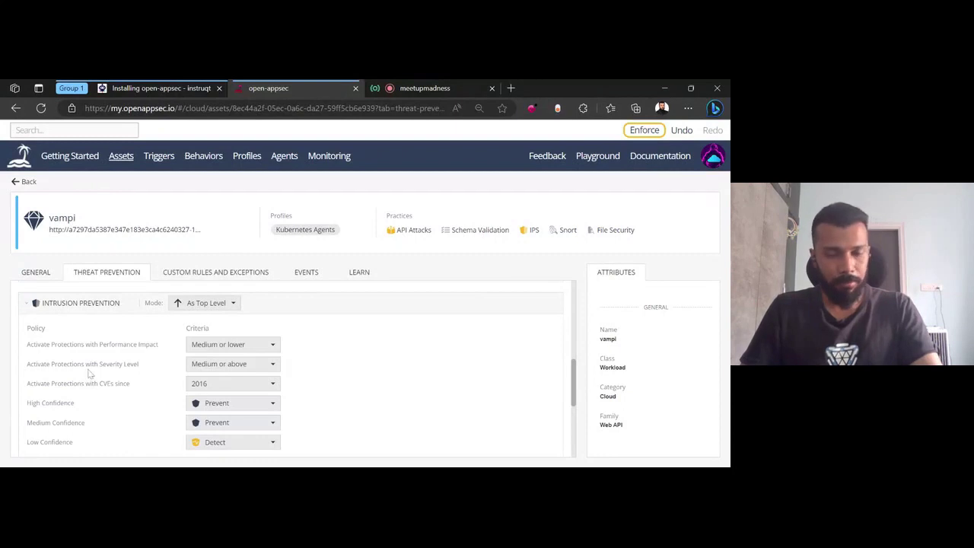
scroll(89, 373, "down", 1)
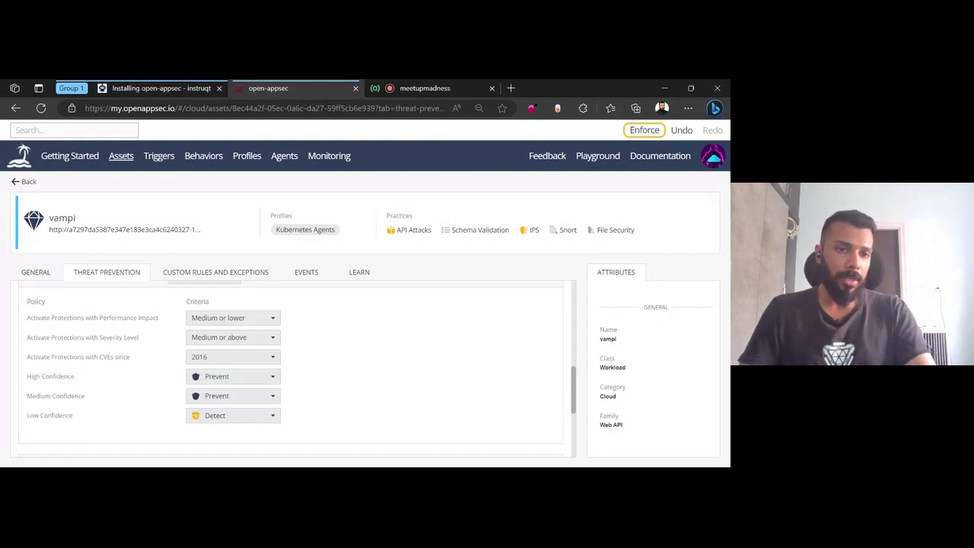
scroll(88, 373, "up", 1)
scroll(87, 374, "down", 1)
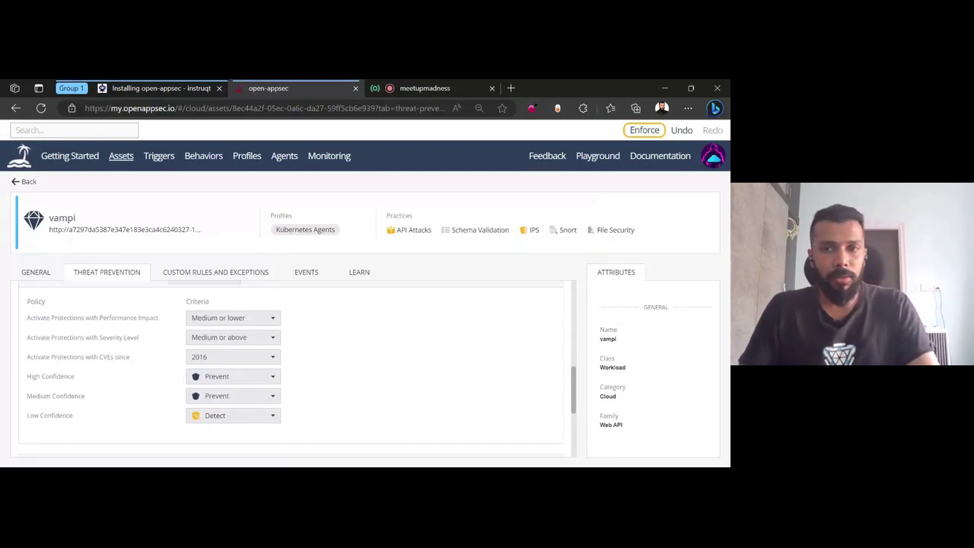
- Check the vampi asset's learning status and return to its general settings to review source identity and trusted sources
scroll(88, 373, "up", 5)
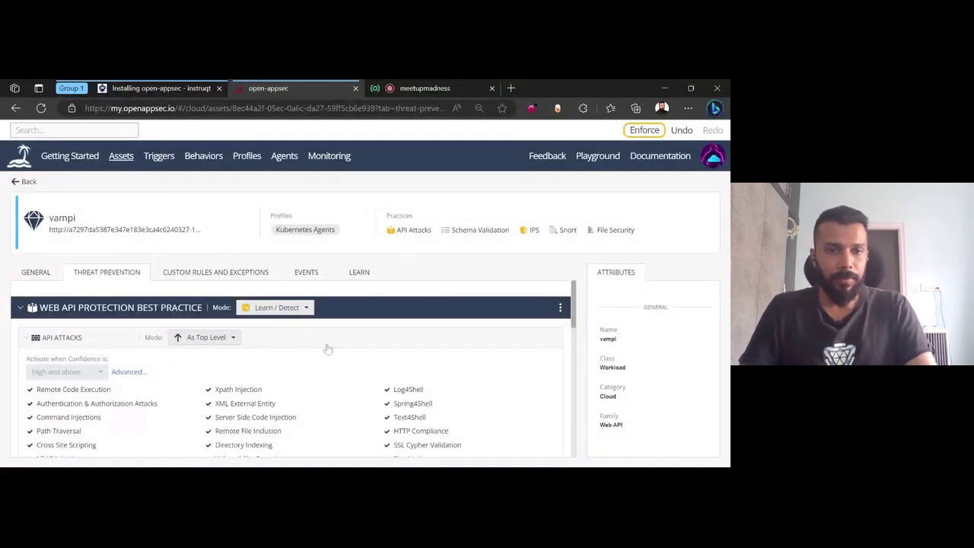
left_click(359, 277)
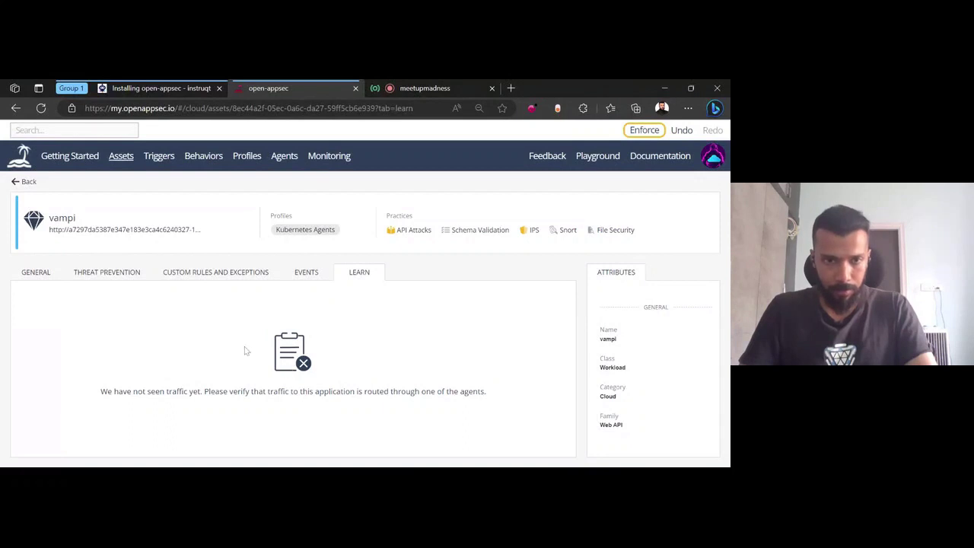
left_click(36, 273)
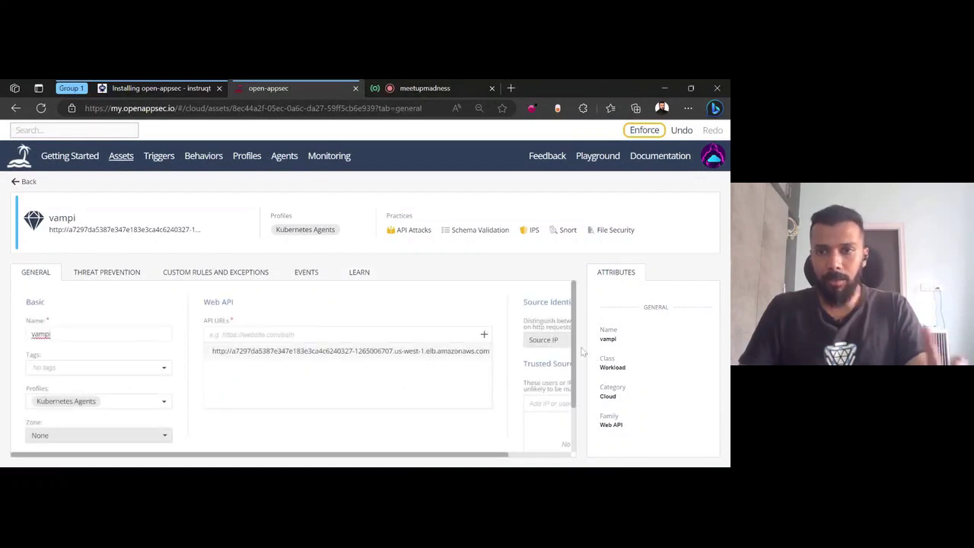
scroll(528, 394, "down", 1)
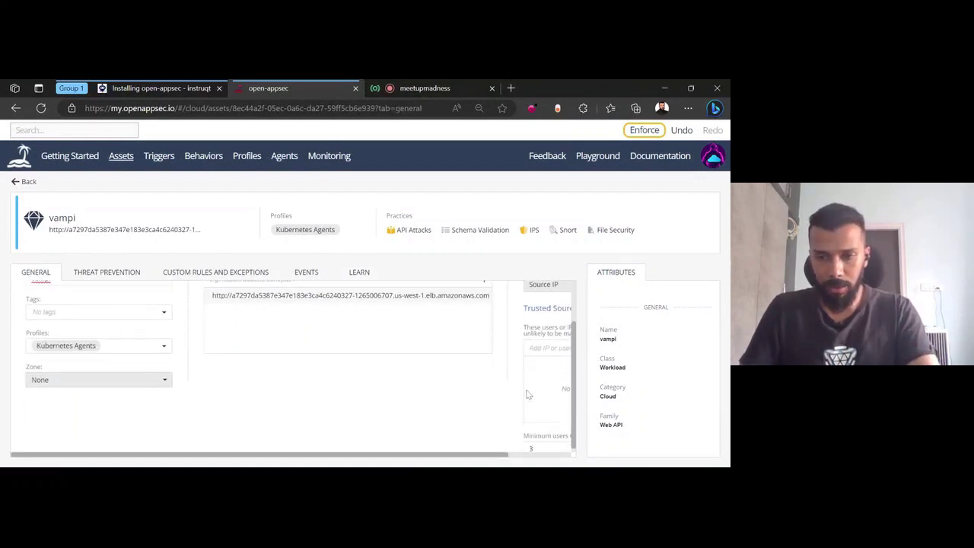
scroll(457, 388, "up", 1)
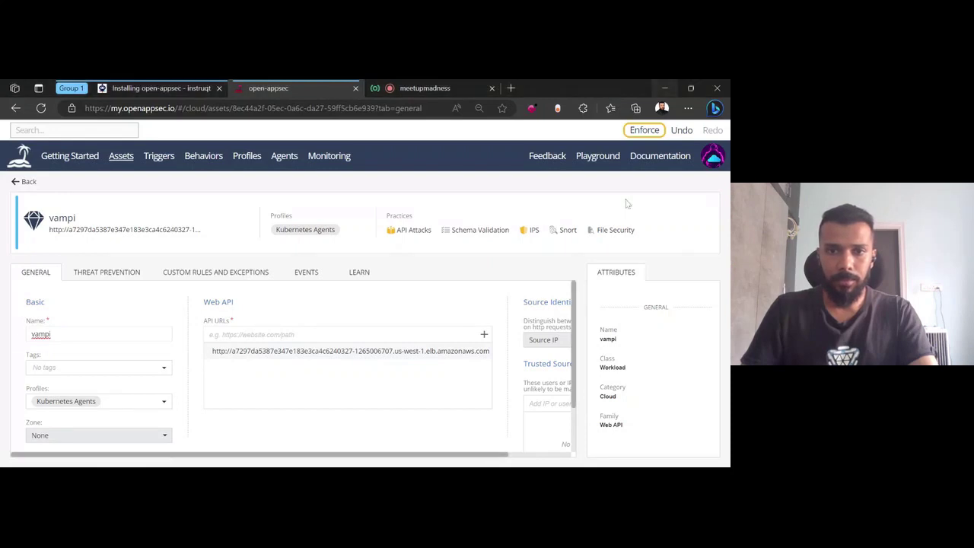
- Switch to the Cloudguard AppSec v1.3 presentation in PowerPoint and select slide 45 in the Supervised Learning section
left_click(424, 88)
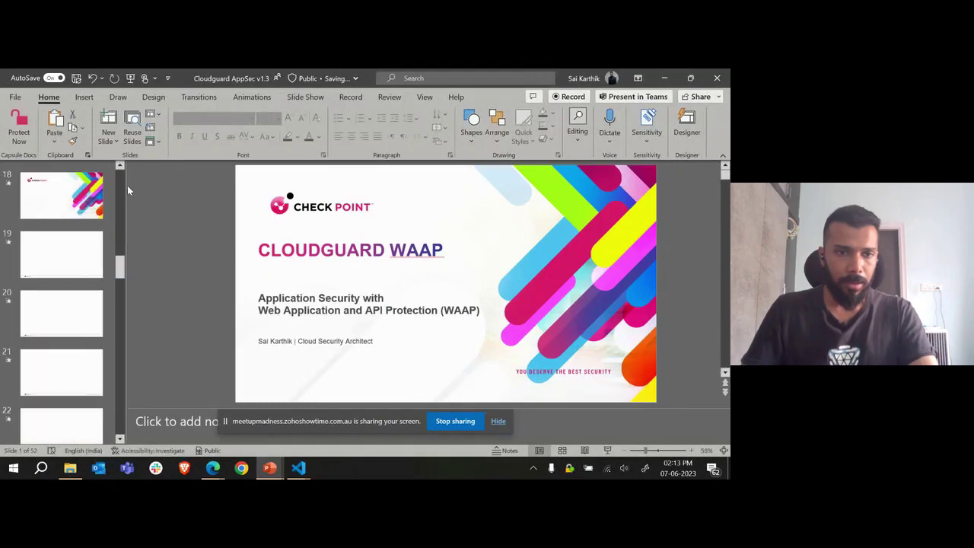
left_click_drag(119, 179, 124, 378)
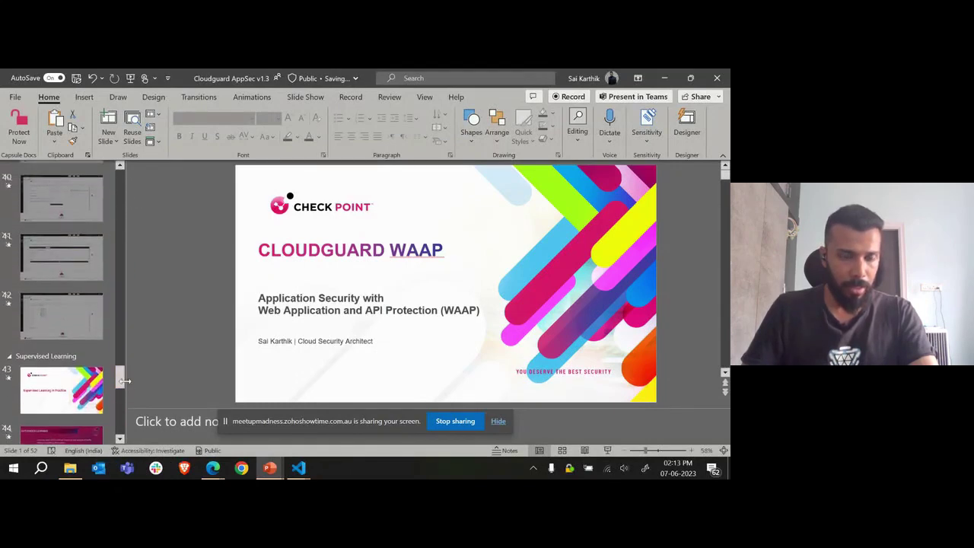
left_click(79, 335)
scroll(51, 296, "up", 2)
left_click(58, 310)
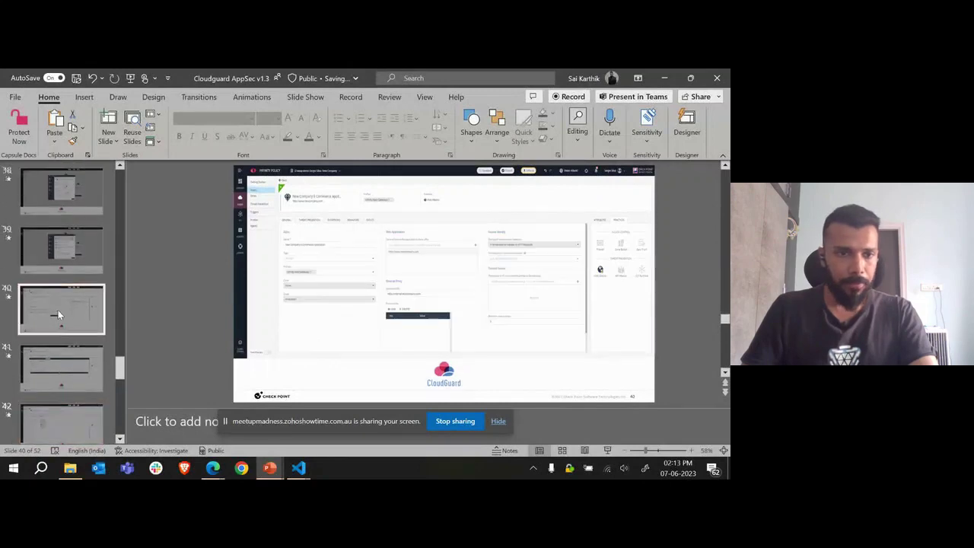
scroll(58, 309, "up", 6)
scroll(58, 309, "down", 10)
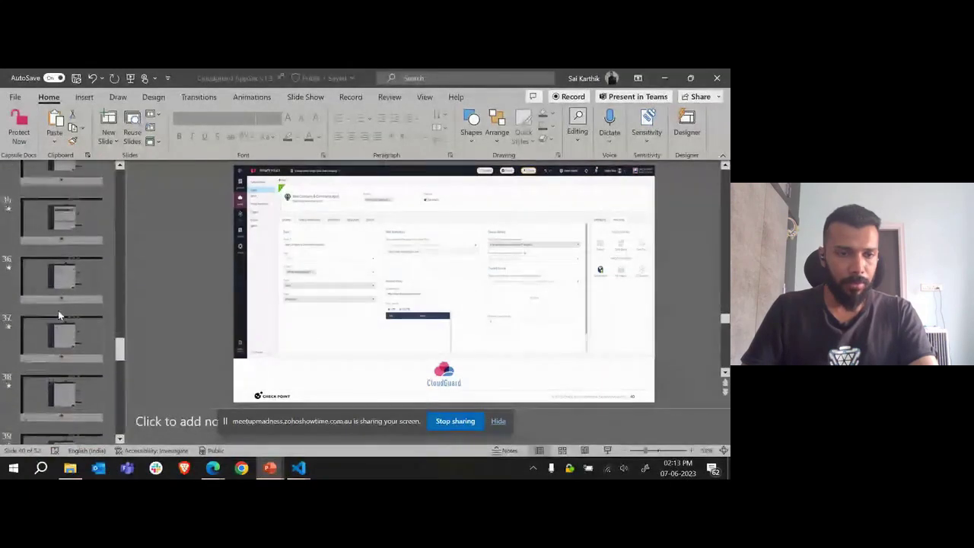
left_click(60, 315)
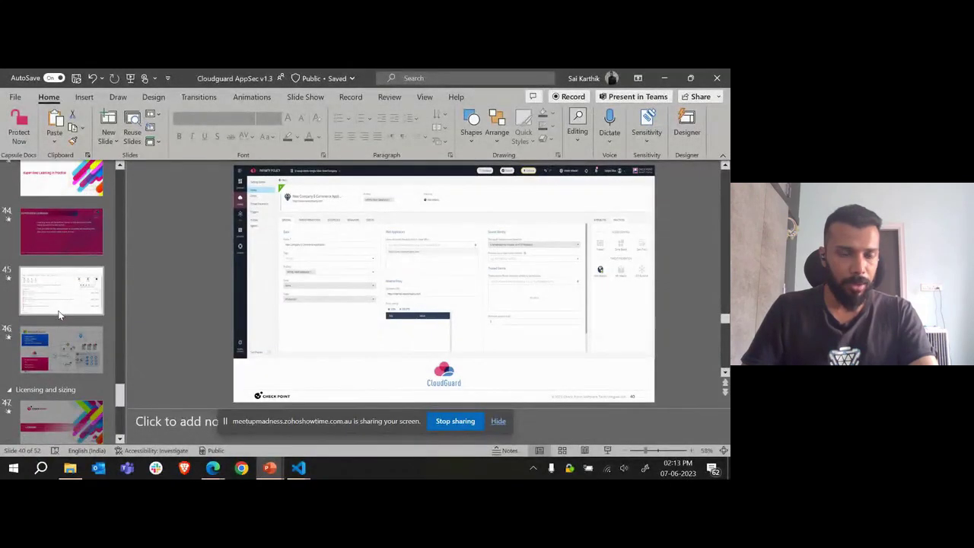
- Start the slide show from slide 45 and zoom in on the Learn statistics and tuning suggestions
left_click(606, 450)
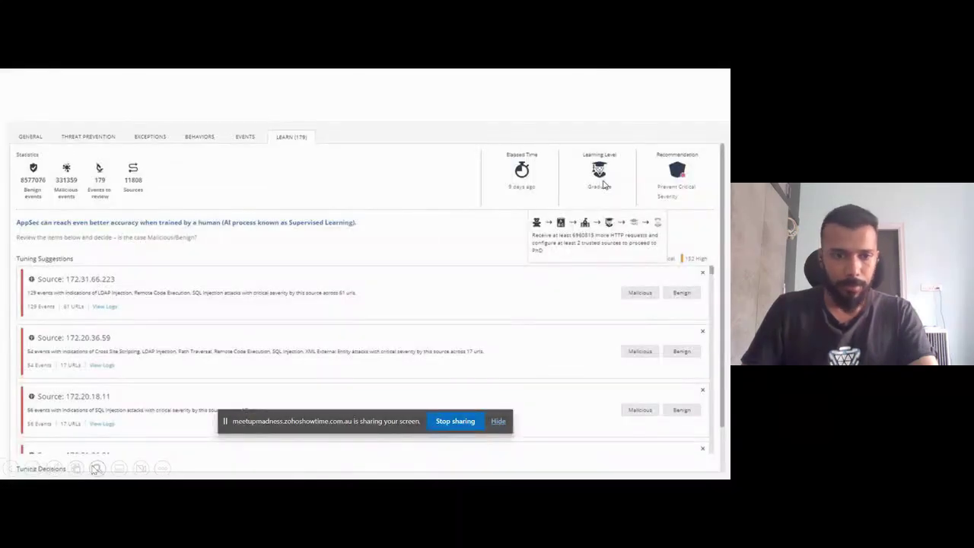
left_click(54, 468)
left_click(46, 359)
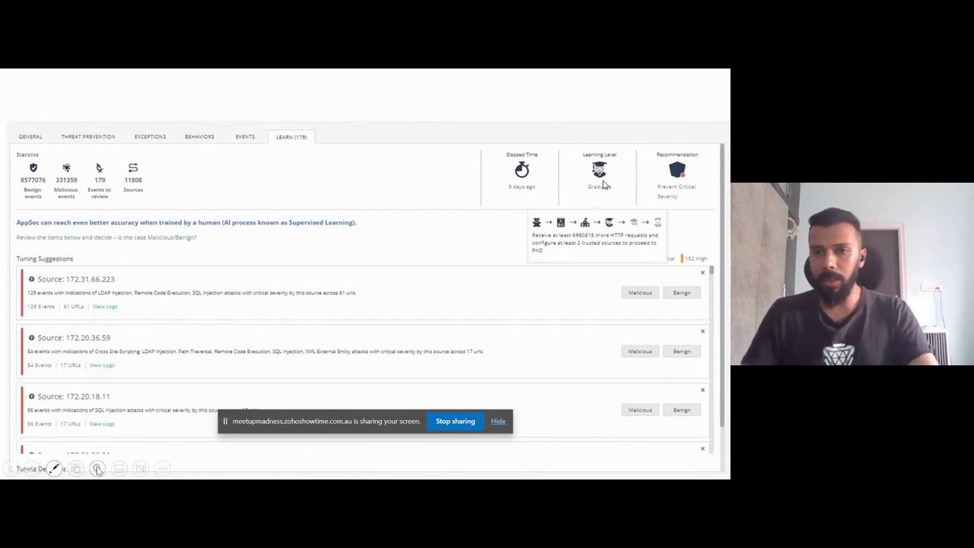
left_click(96, 467)
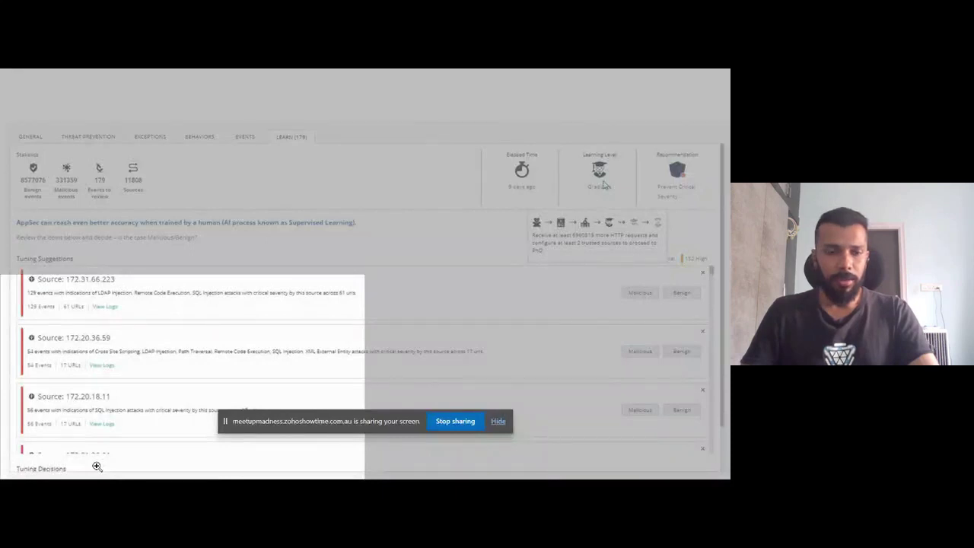
left_click(145, 213)
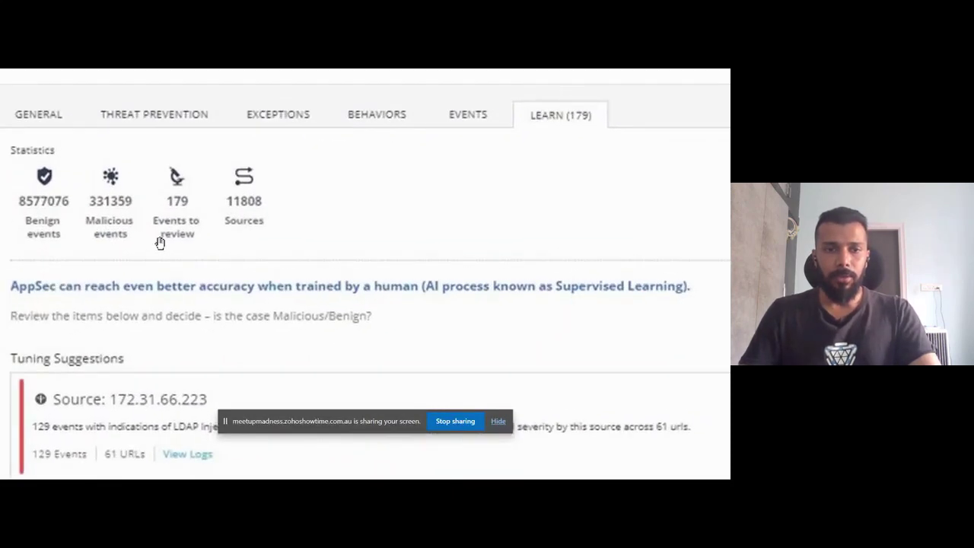
- Examine the slide's statistics, learning level and the malicious or benign choices for its tuning suggestions
key("Escape")
scroll(160, 241, "up", 2)
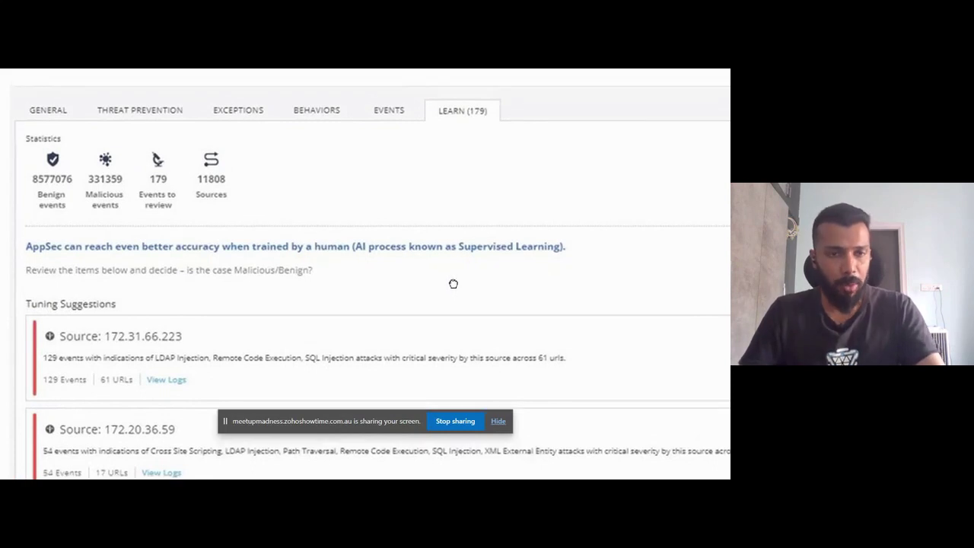
mouse_move(530, 169)
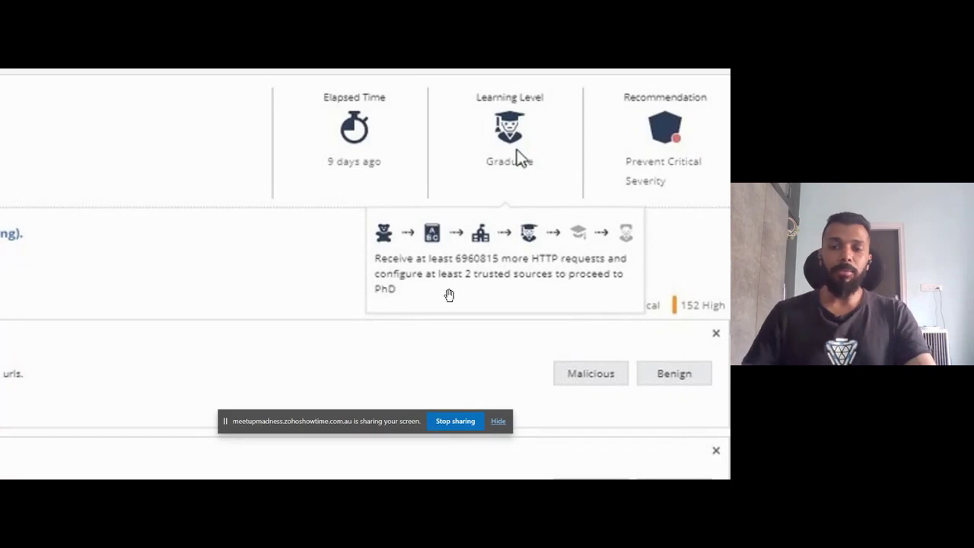
scroll(419, 286, "down", 5)
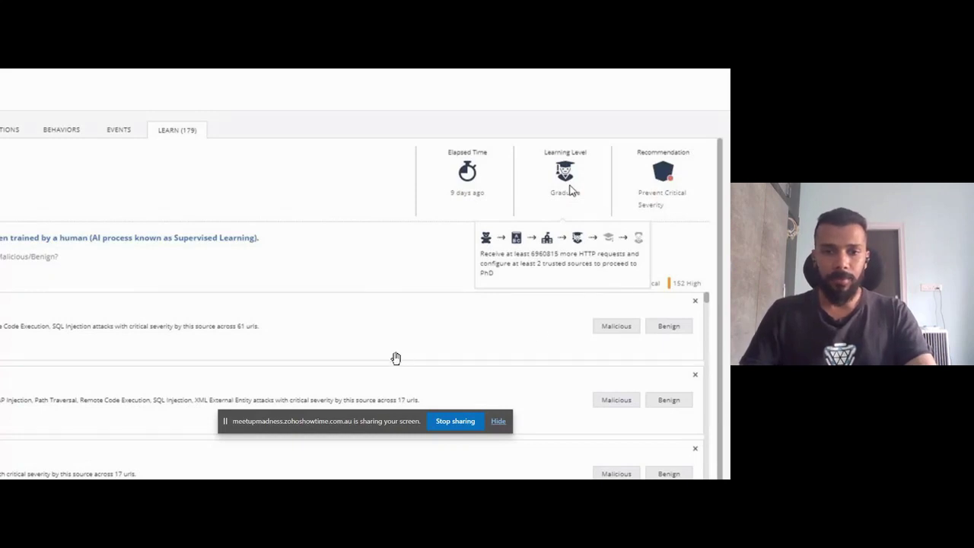
left_click_drag(393, 355, 126, 252)
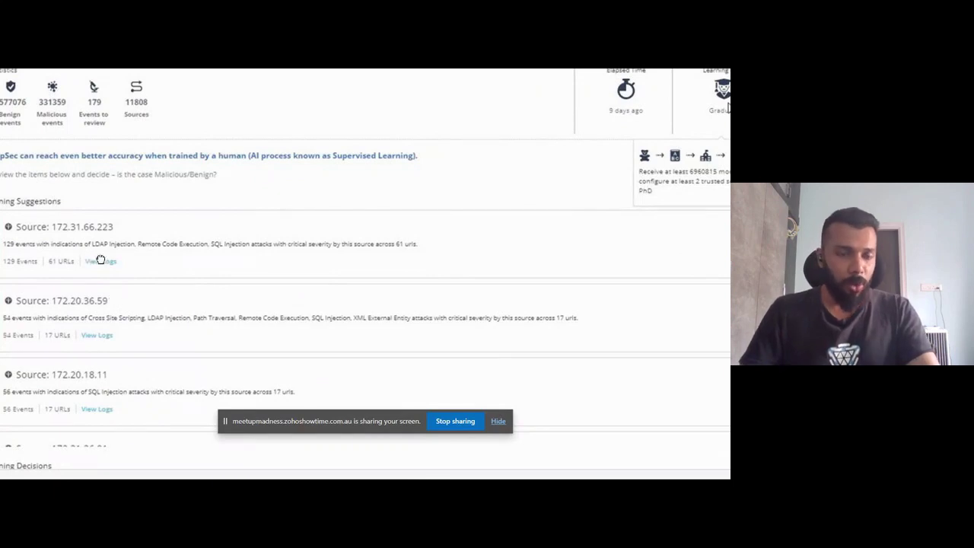
left_click_drag(104, 258, 123, 258)
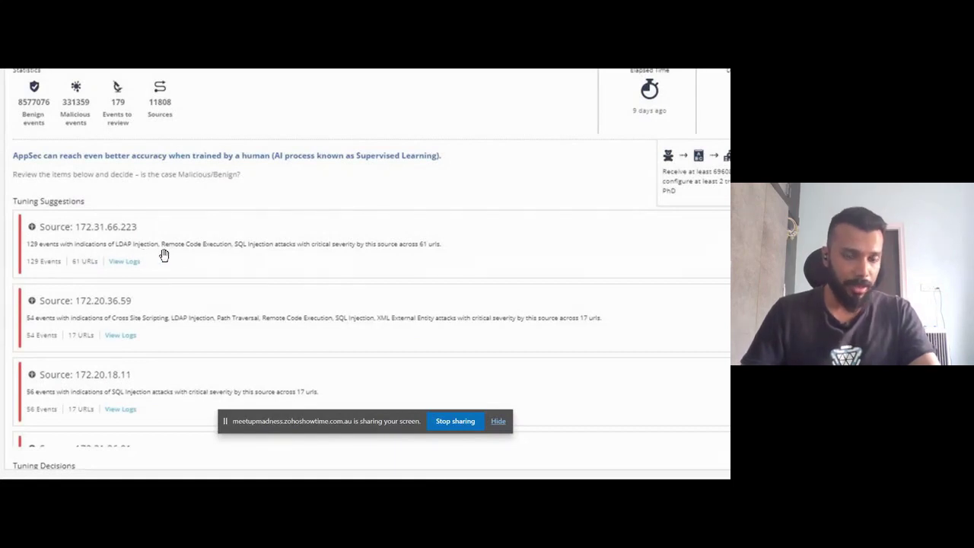
scroll(293, 278, "right", 5)
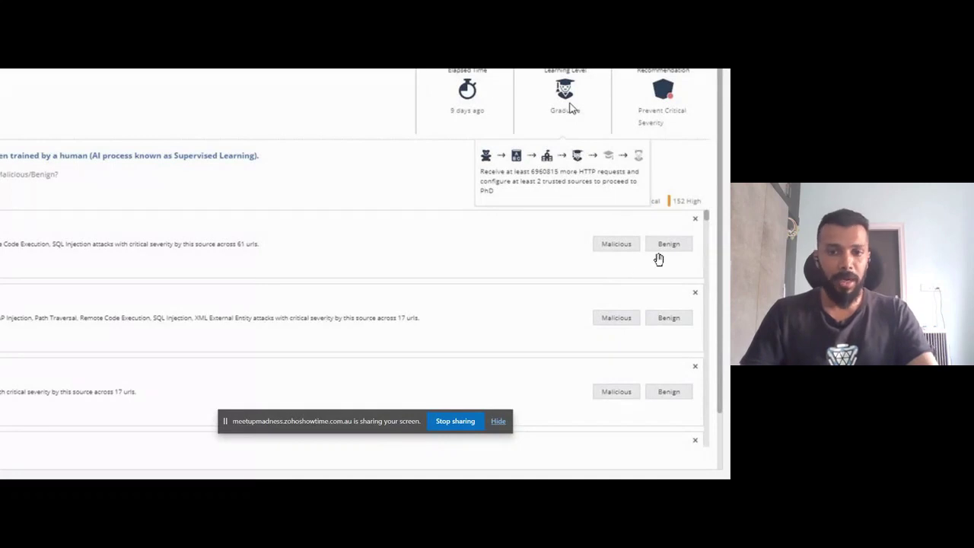
scroll(333, 285, "left", 5)
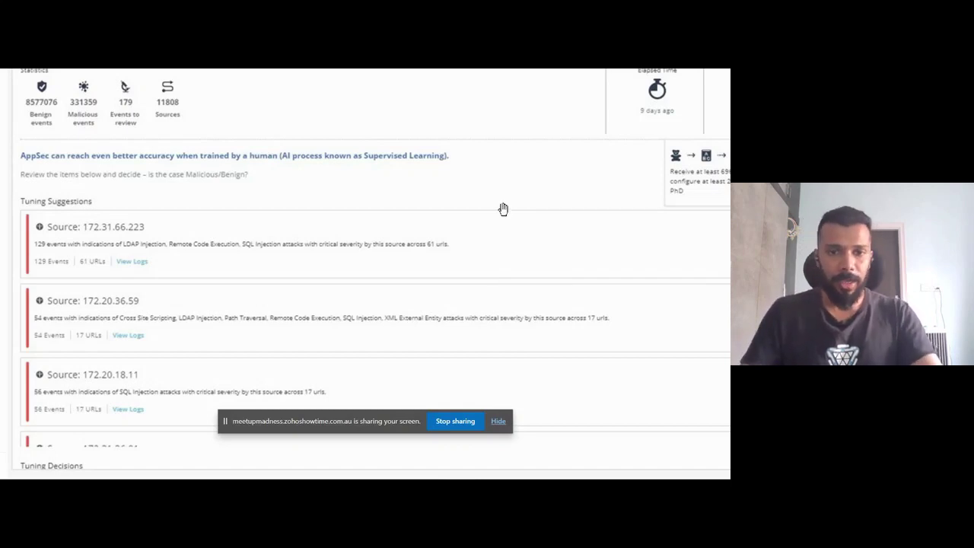
key("ctrl+minus")
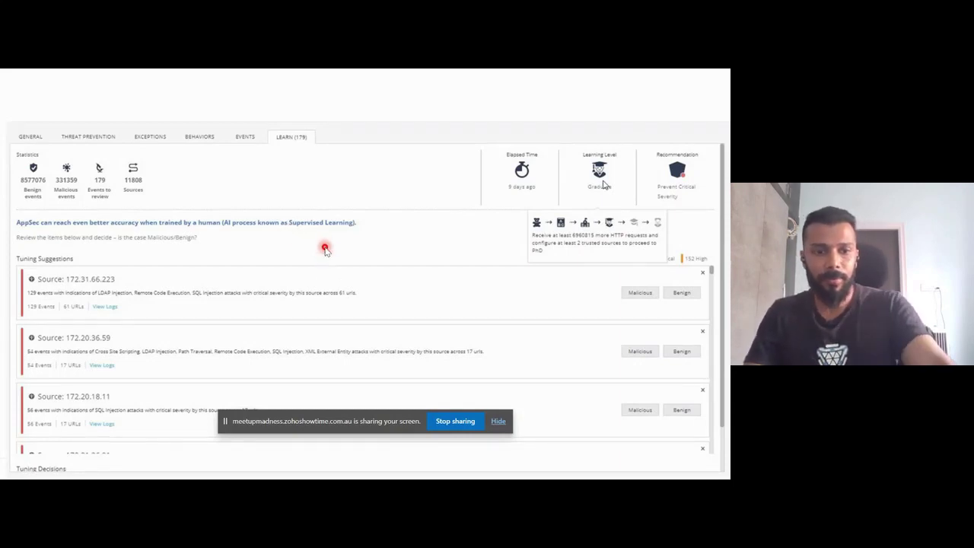
- End the slide show, minimize PowerPoint and switch to the vampi asset in open-appsec in the browser
key("Escape")
key("Down")
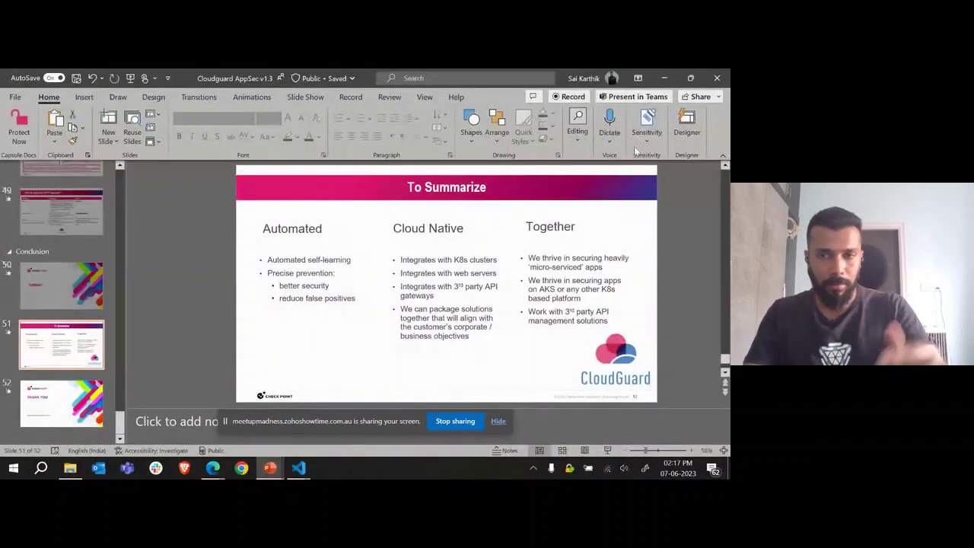
left_click(664, 79)
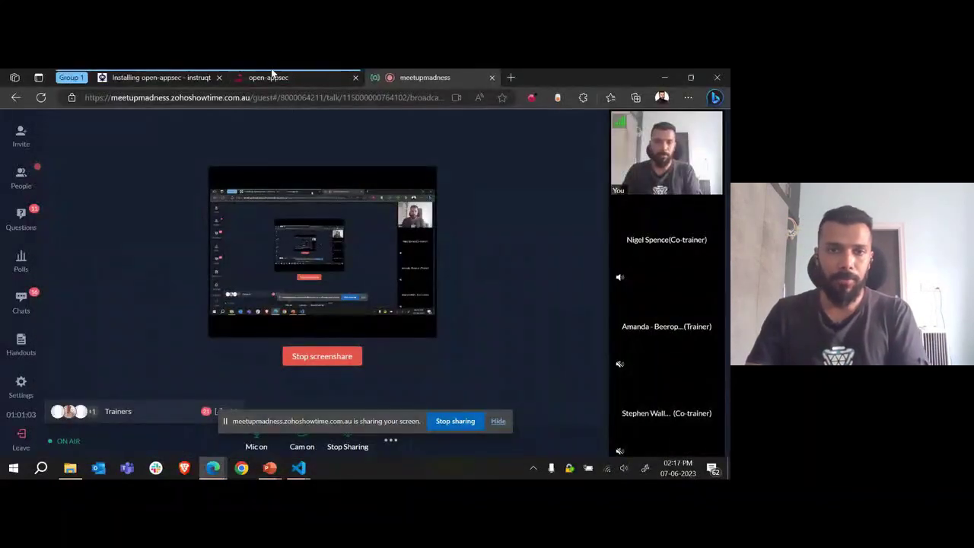
left_click(271, 77)
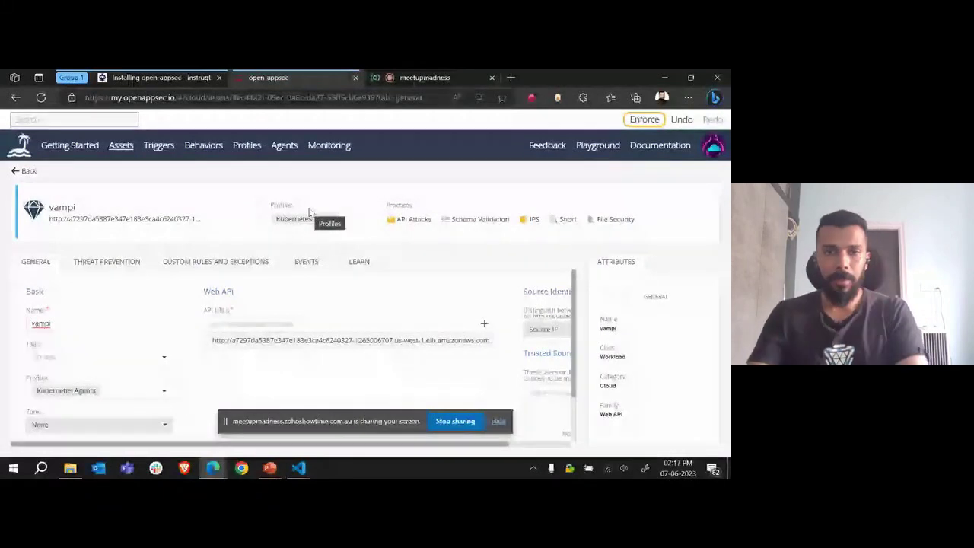
- View the vampi asset's threat prevention settings and its custom rules and exceptions, and hide the screen-sharing notice
left_click(102, 267)
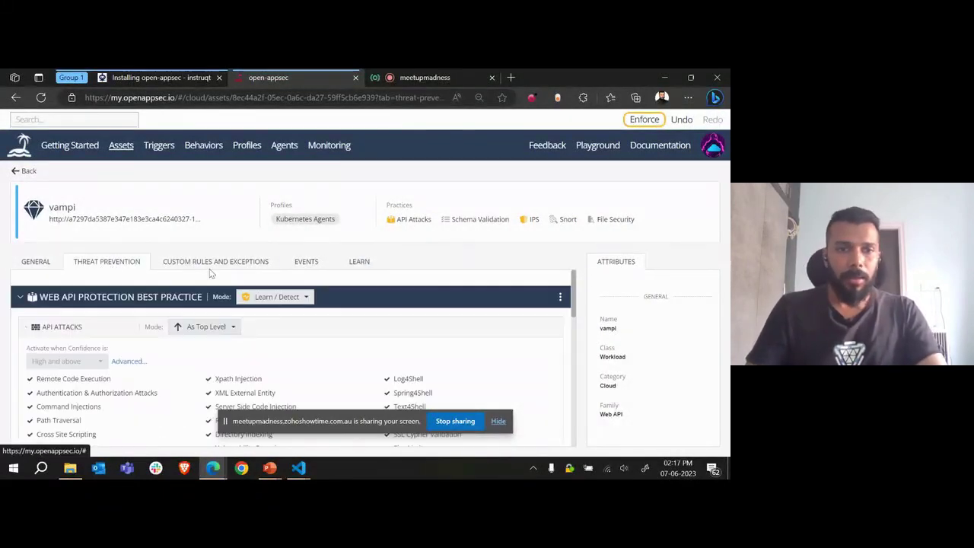
left_click(213, 263)
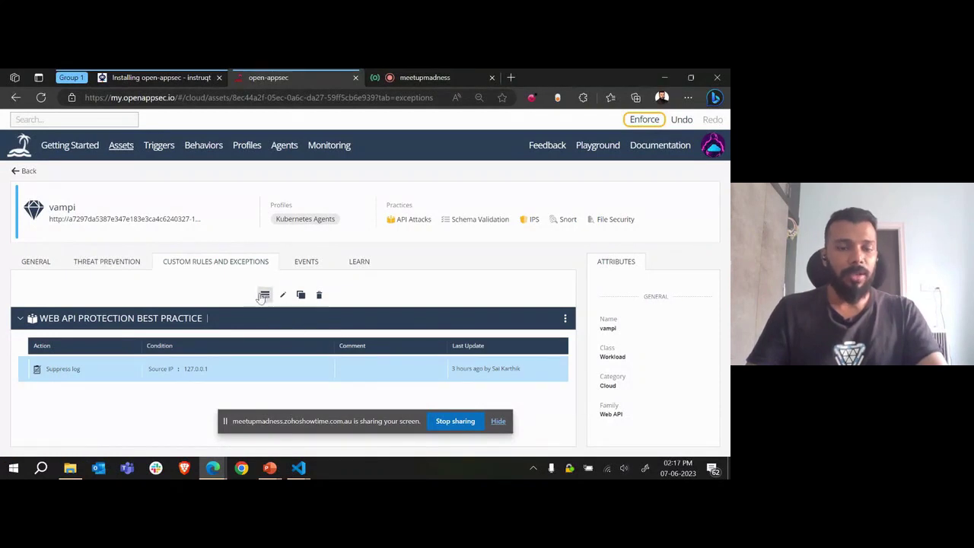
left_click(498, 421)
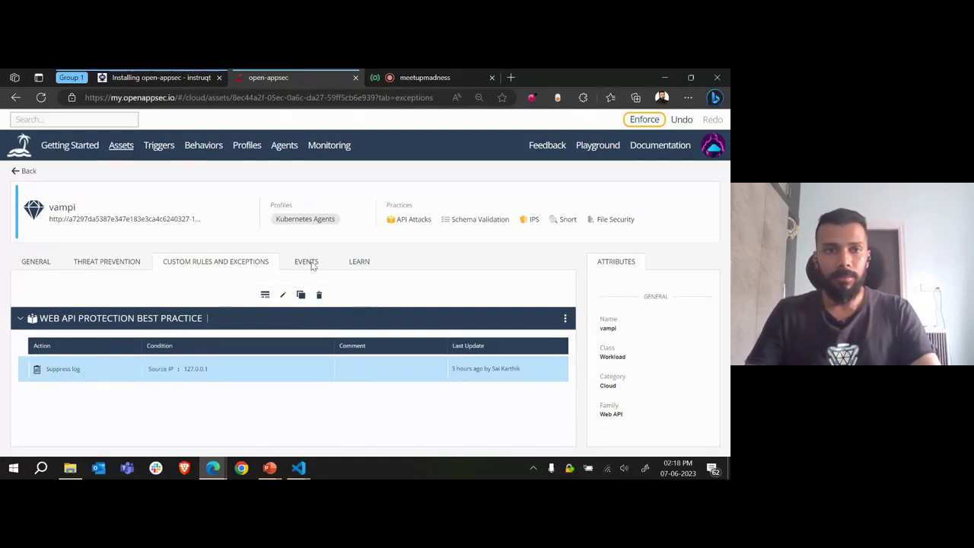
- Switch to the Instruqt lab and start the Installing open-appsec challenge
left_click(169, 76)
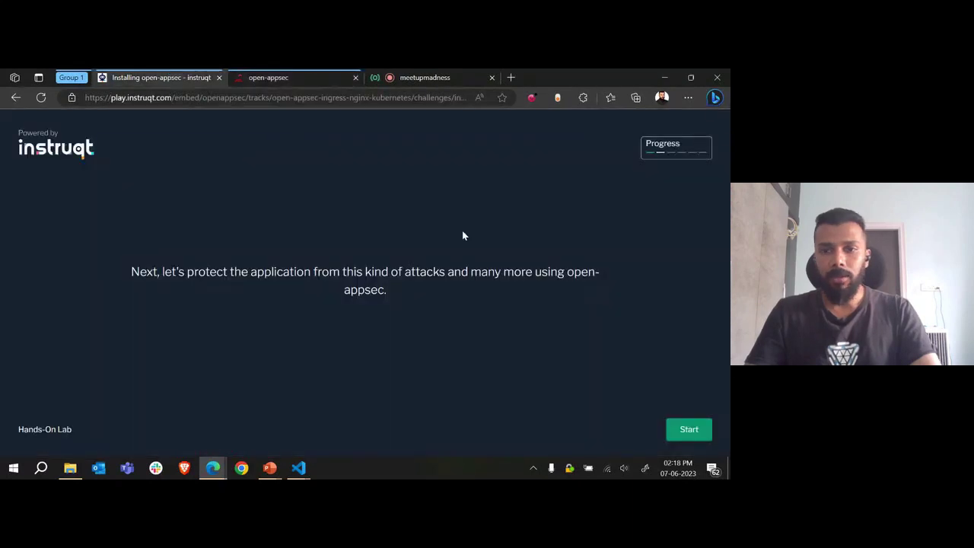
left_click(287, 78)
left_click(163, 77)
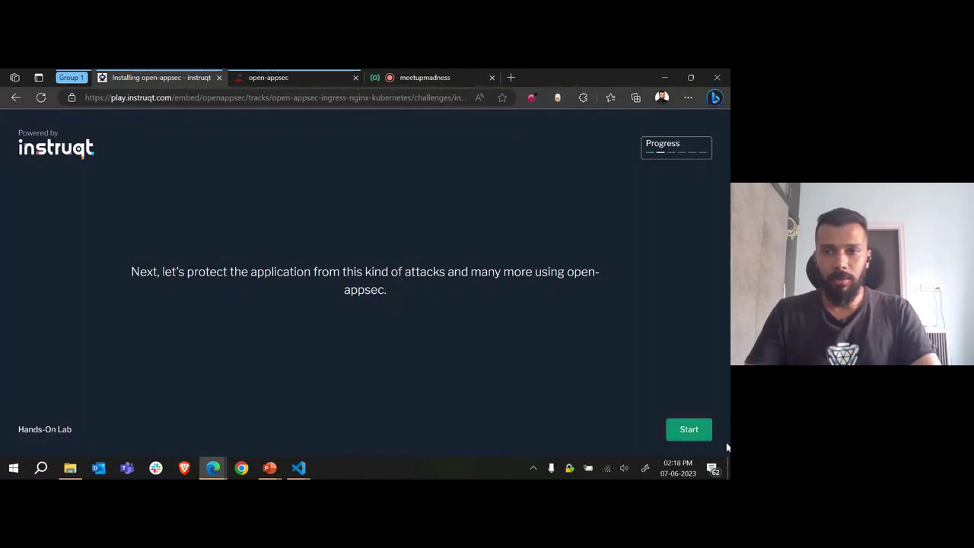
left_click(686, 432)
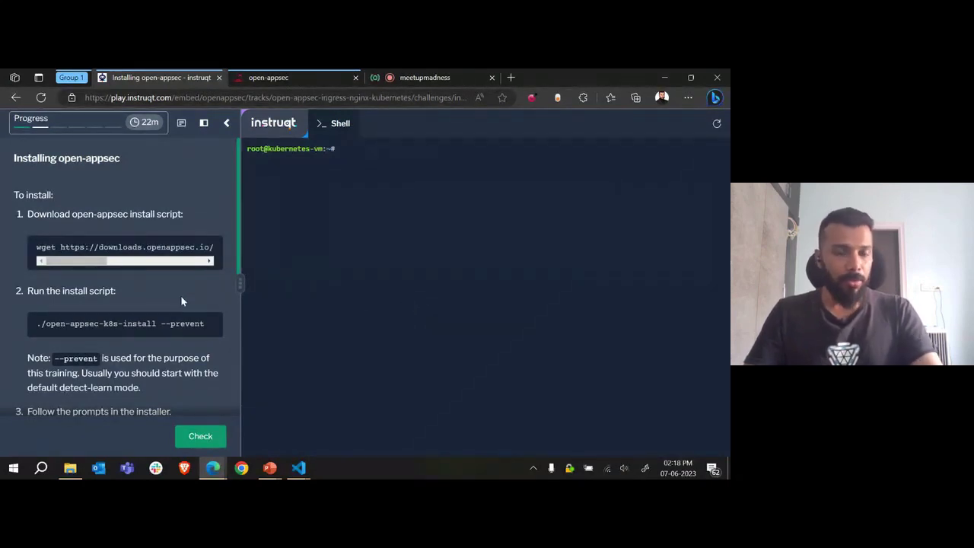
- Read through the open-appsec installation instructions, including the full script download command
scroll(184, 331, "down", 3)
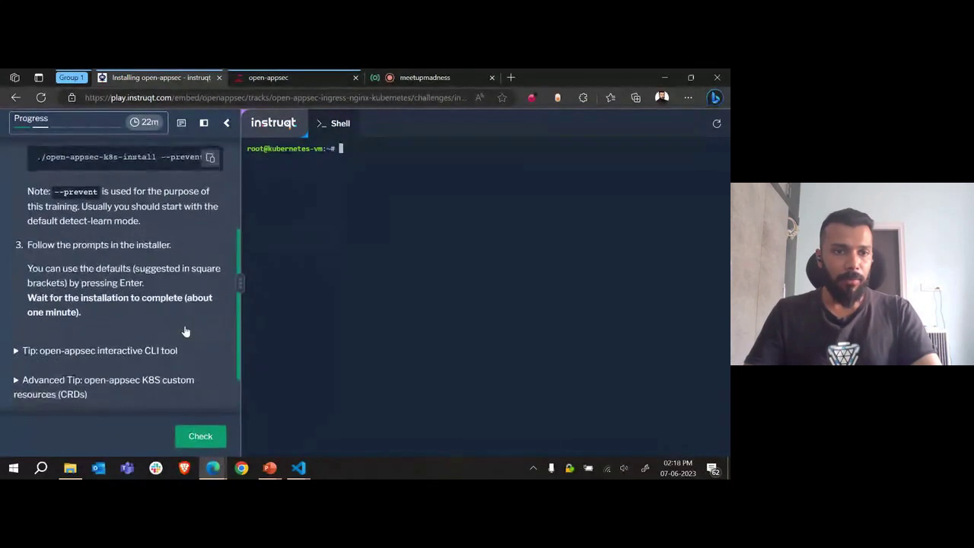
scroll(184, 327, "up", 4)
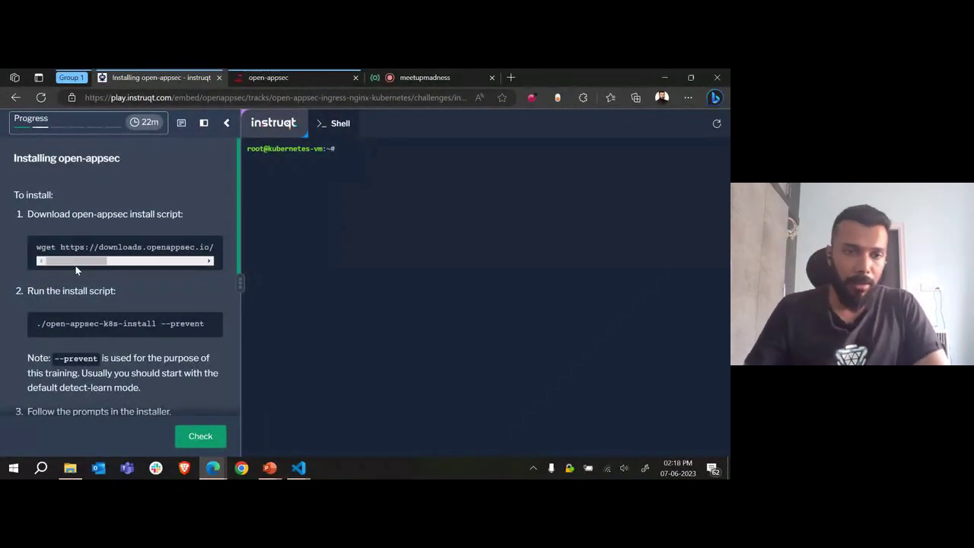
left_click_drag(76, 270, 196, 248)
left_click(210, 247)
left_click_drag(107, 261, 395, 254)
- List the pods across all namespaces in the lab shell with kubectl get pods -A
left_click(426, 212)
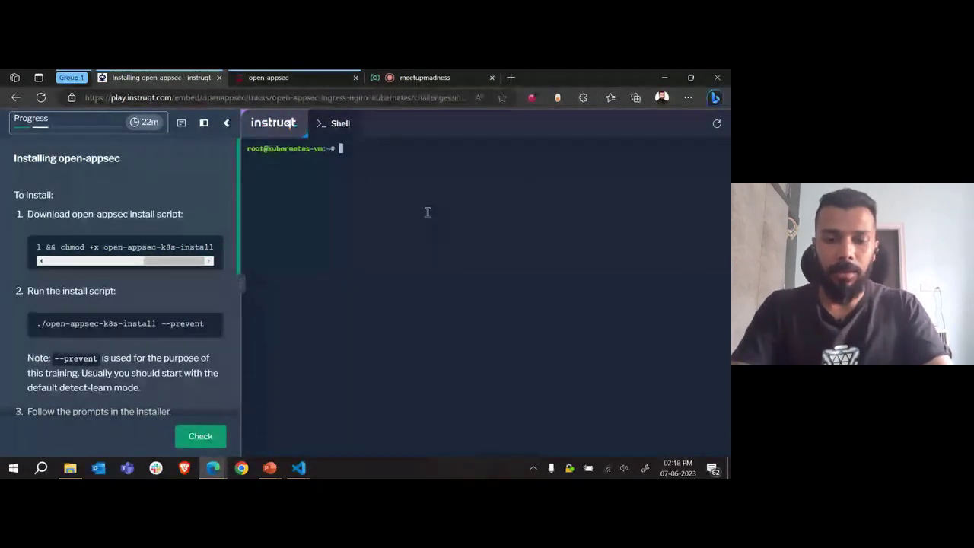
type("kubectl get")
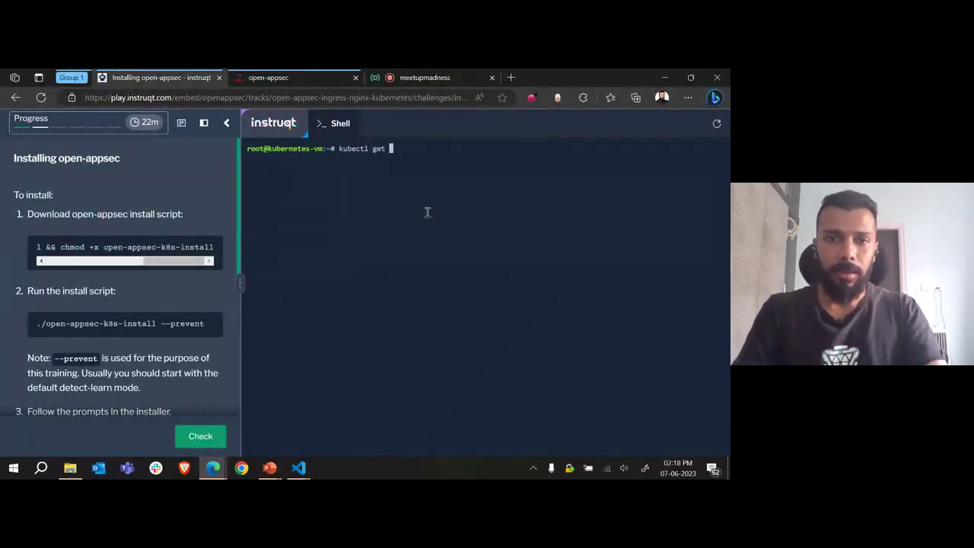
type(" pods -oA")
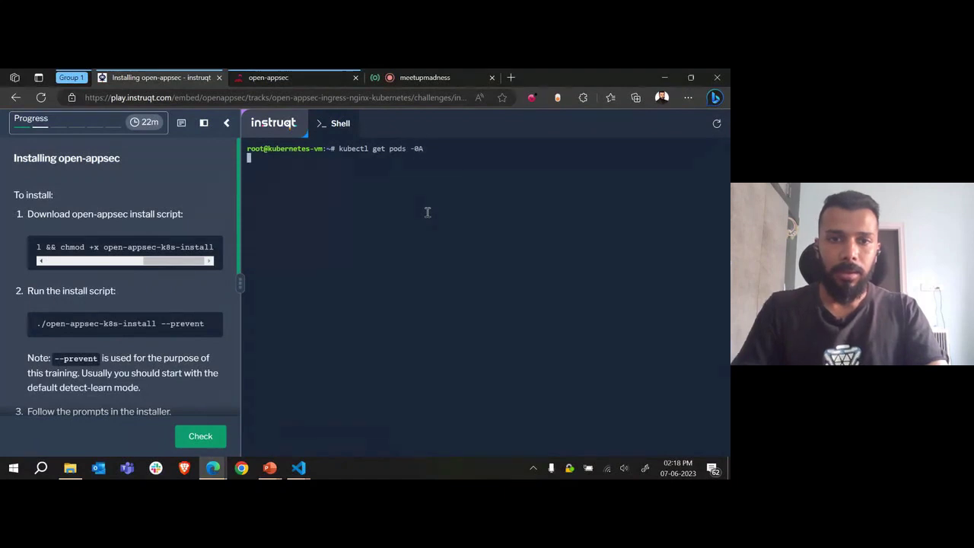
key("Up")
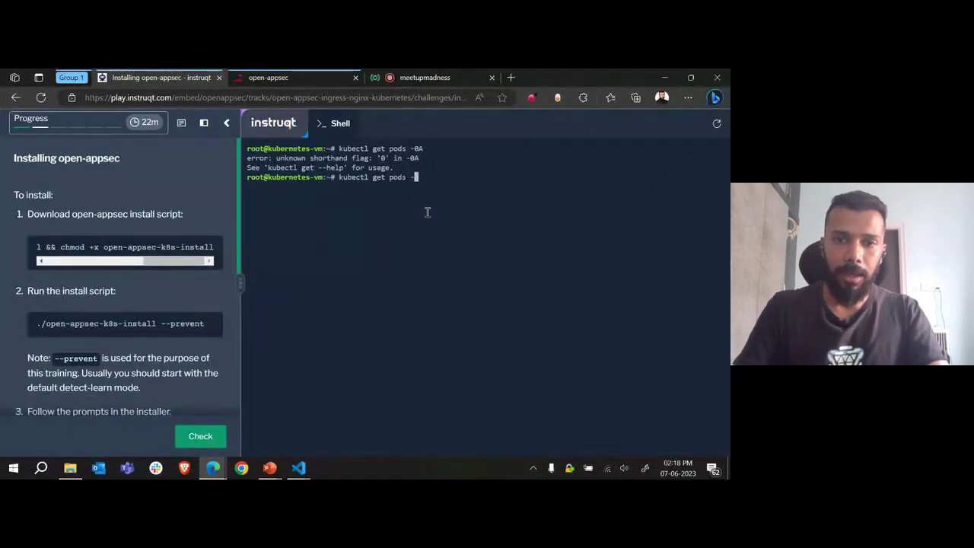
type("A")
key("Return")
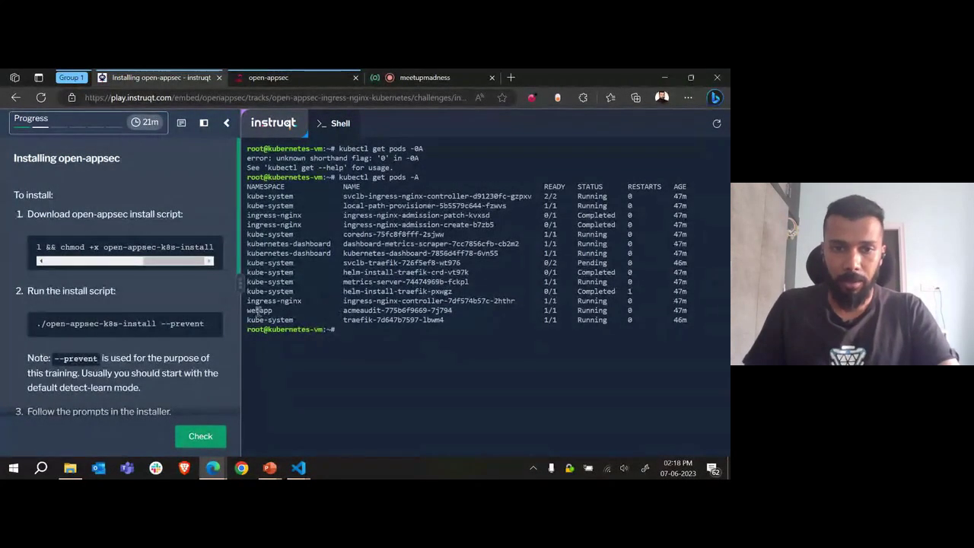
- Highlight the webapp acmeaudit pod and the ingress-nginx controller pod in the pod list
left_click_drag(248, 313, 691, 308)
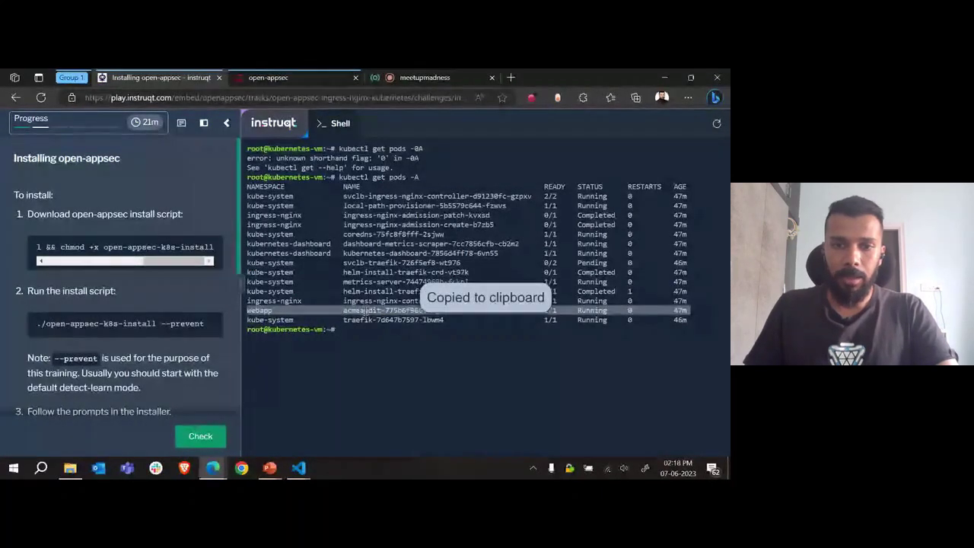
double_click(376, 309)
left_click(386, 325)
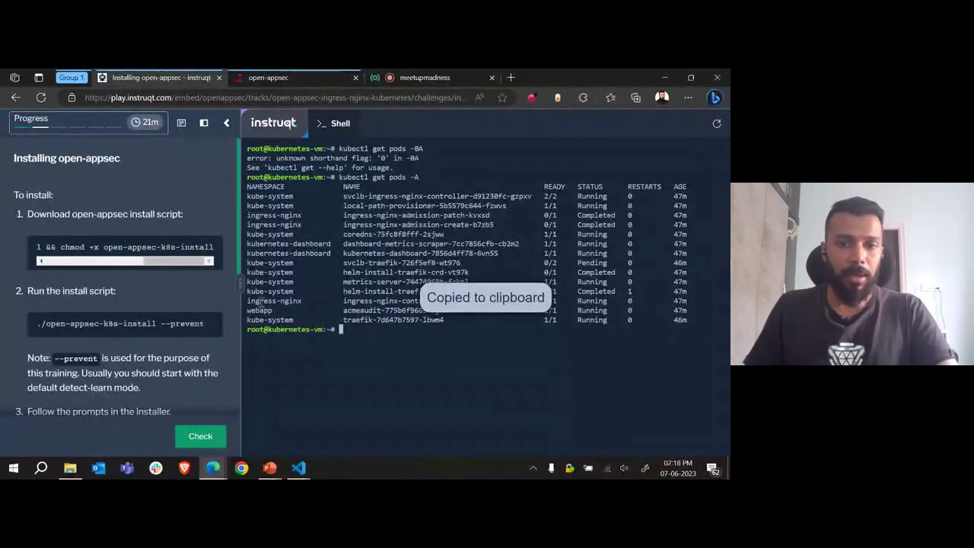
left_click_drag(249, 302, 430, 302)
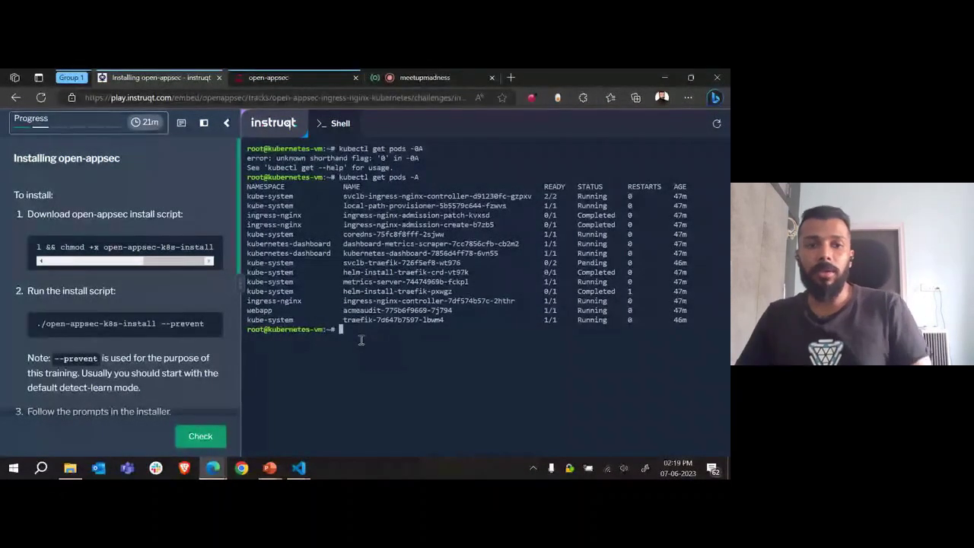
- Copy the lab's download command into the shell and run it to fetch open-appsec-k8s-install and make it executable
left_click_drag(162, 267, 196, 247)
left_click(210, 247)
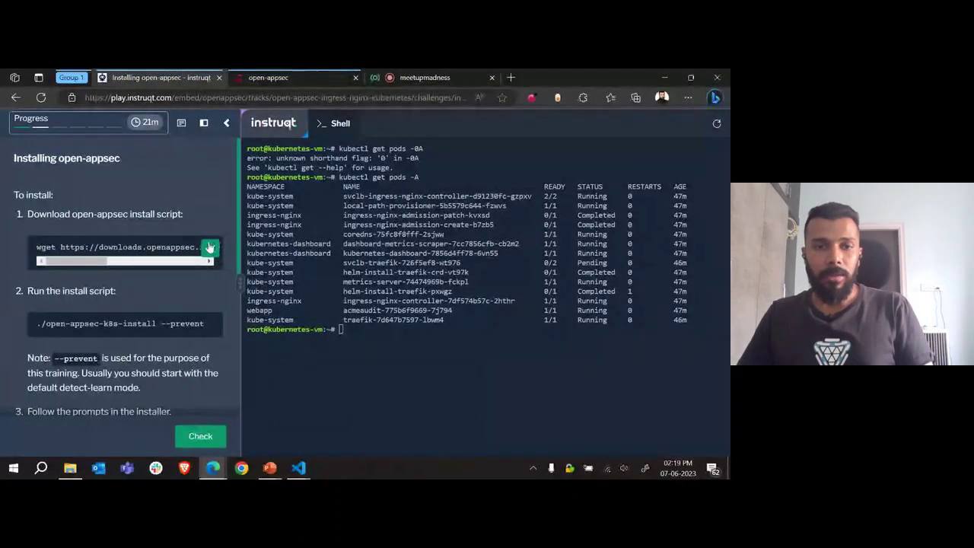
left_click(405, 355)
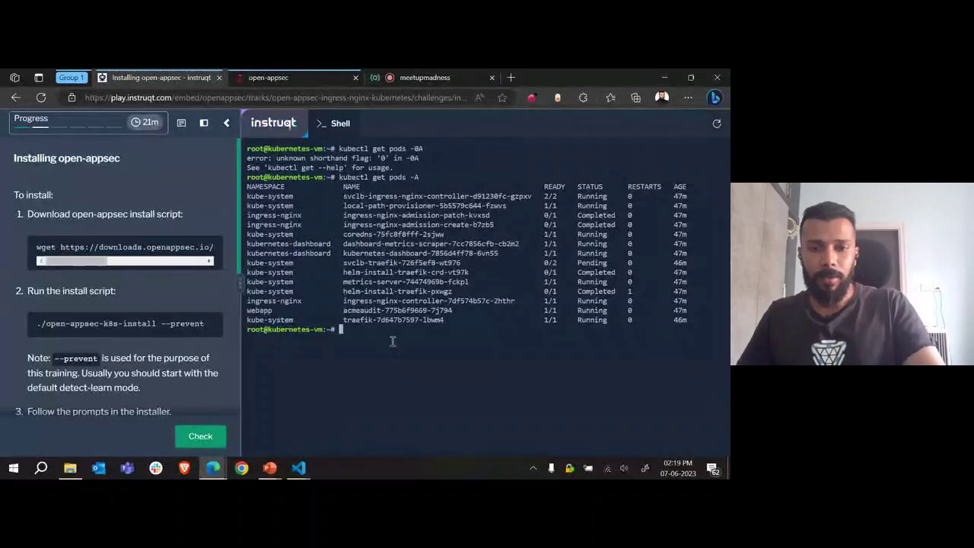
right_click(393, 340)
left_click(450, 235)
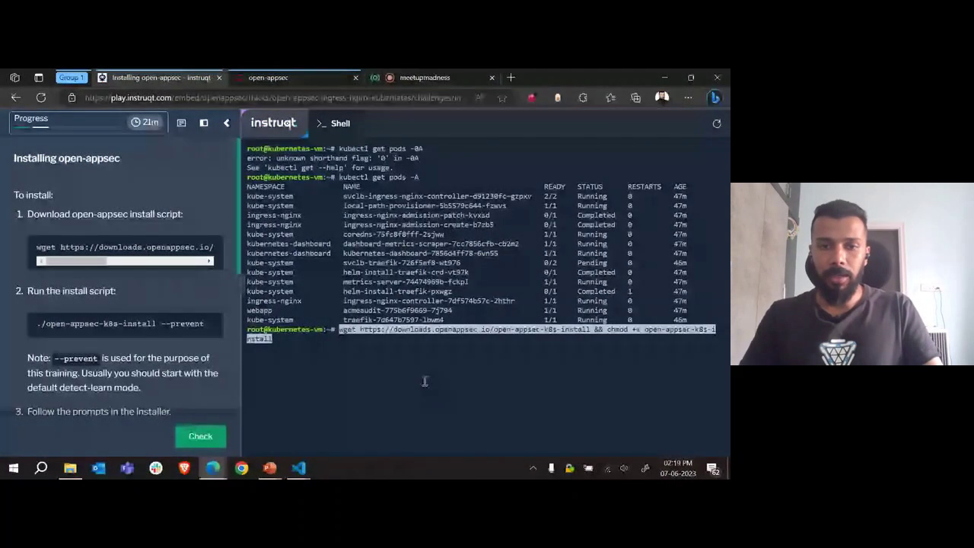
key("Return")
- Run the install script in the shell with ./open-appsec-k8s-install --prevent and check the instructions for its prompts
left_click(213, 328)
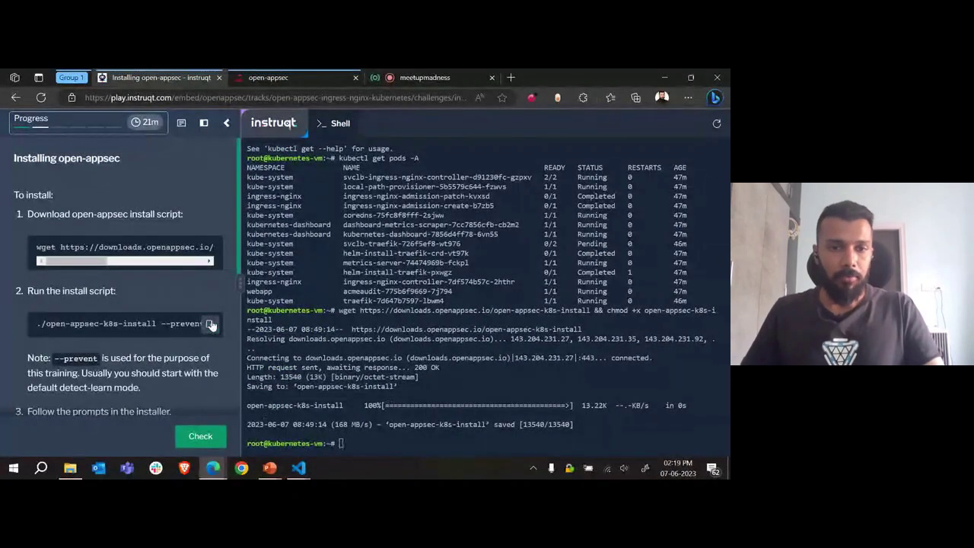
right_click(409, 445)
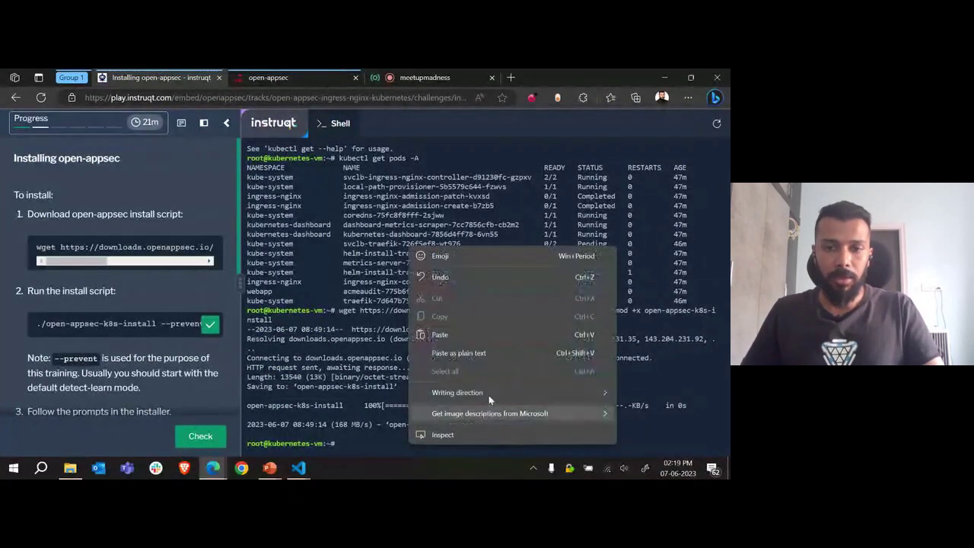
left_click(460, 331)
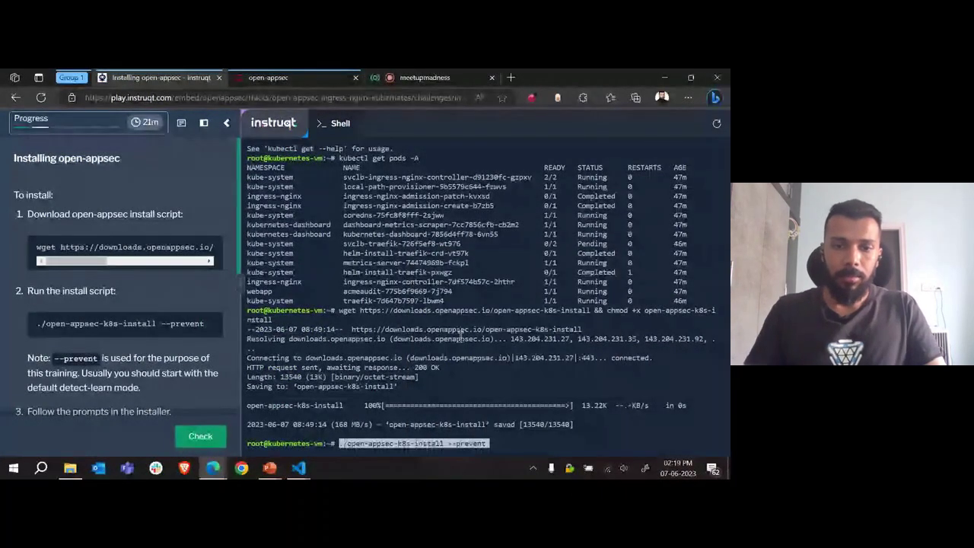
key("Return")
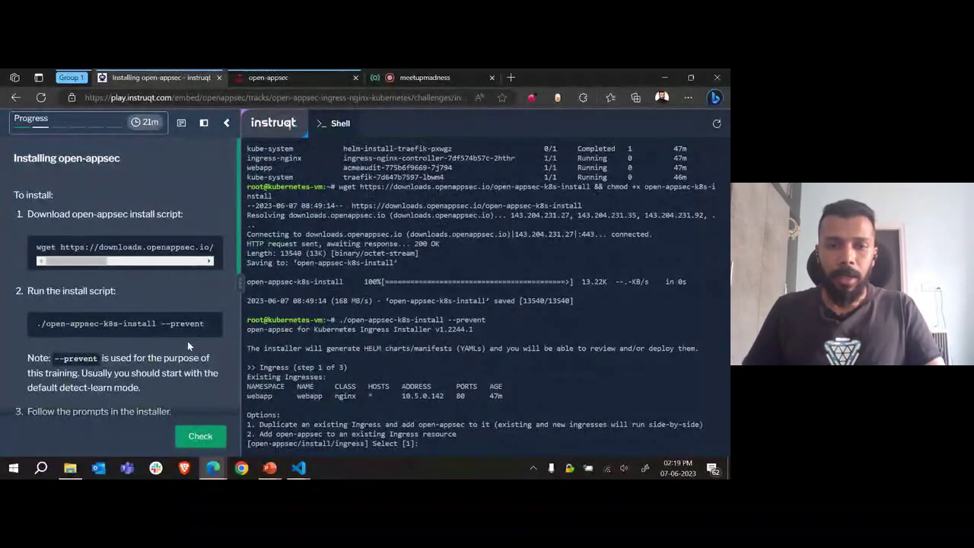
scroll(187, 340, "down", 2)
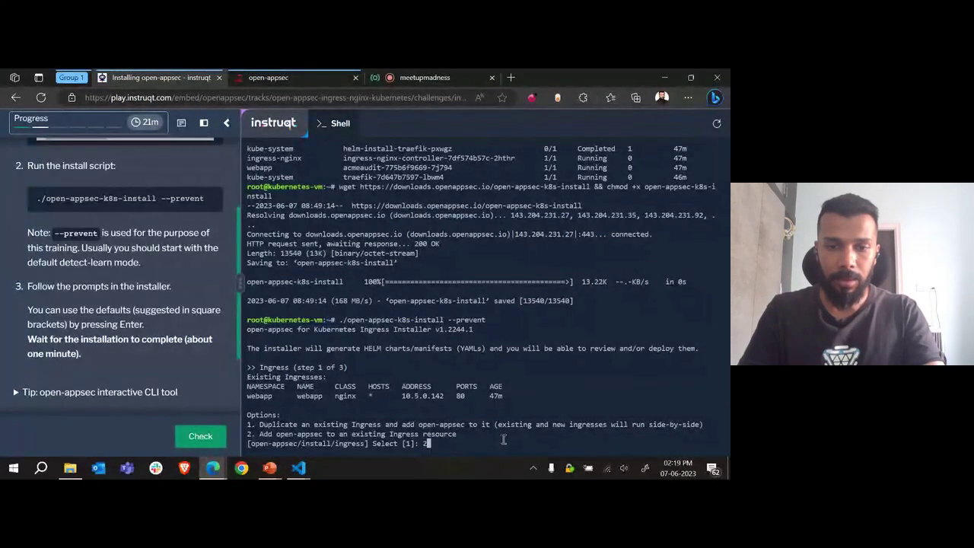
- Choose option 1 in the installer to duplicate an existing Ingress, and accept the default webapp namespace
type("1")
key("Return")
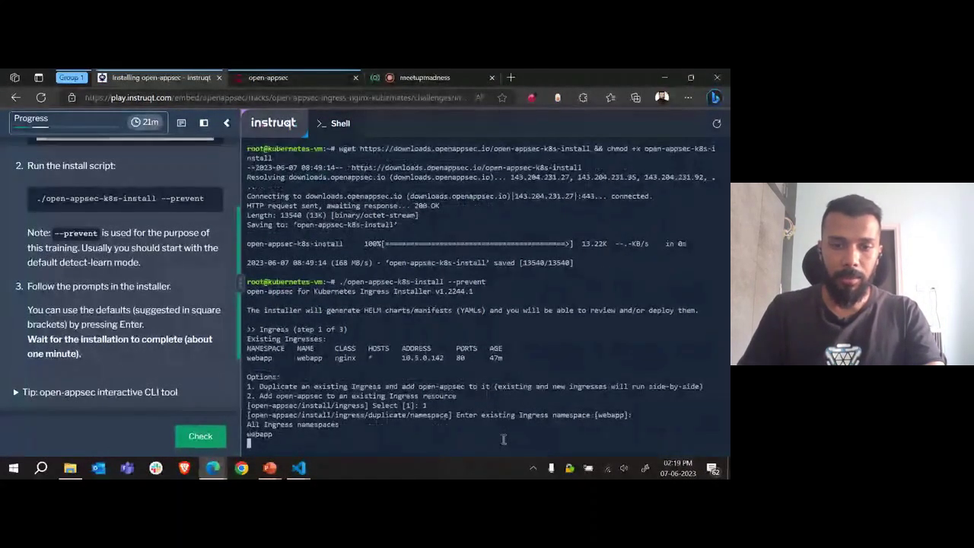
type("w")
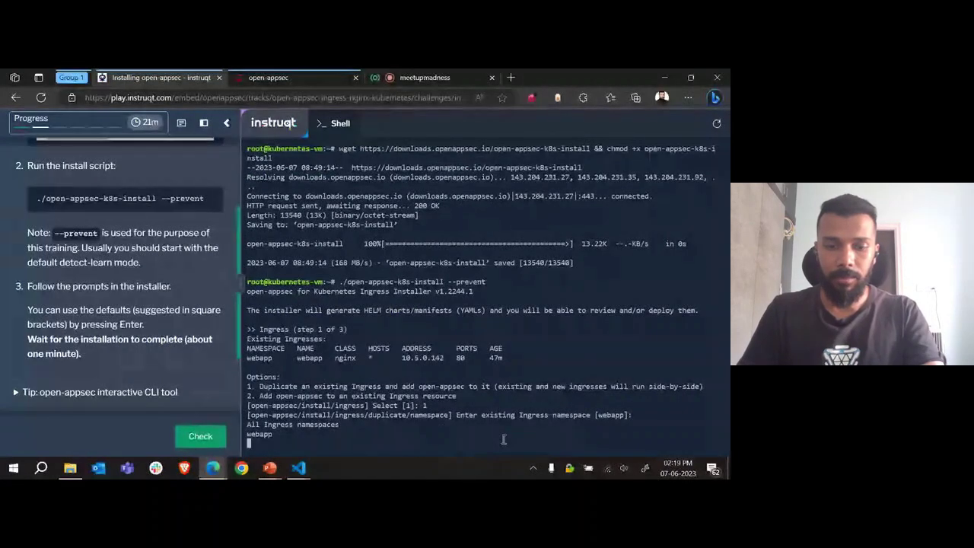
key("BackSpace")
key("BackSpace")
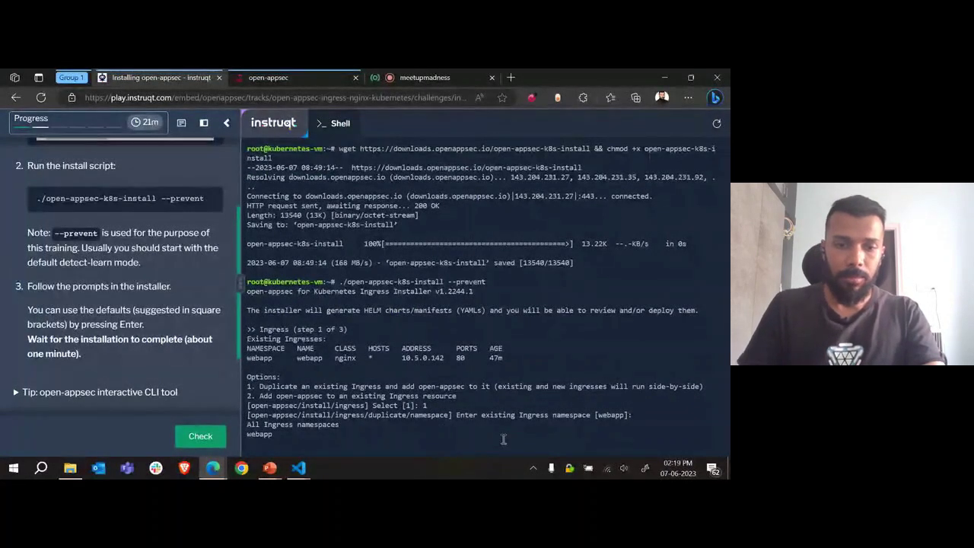
key("Return")
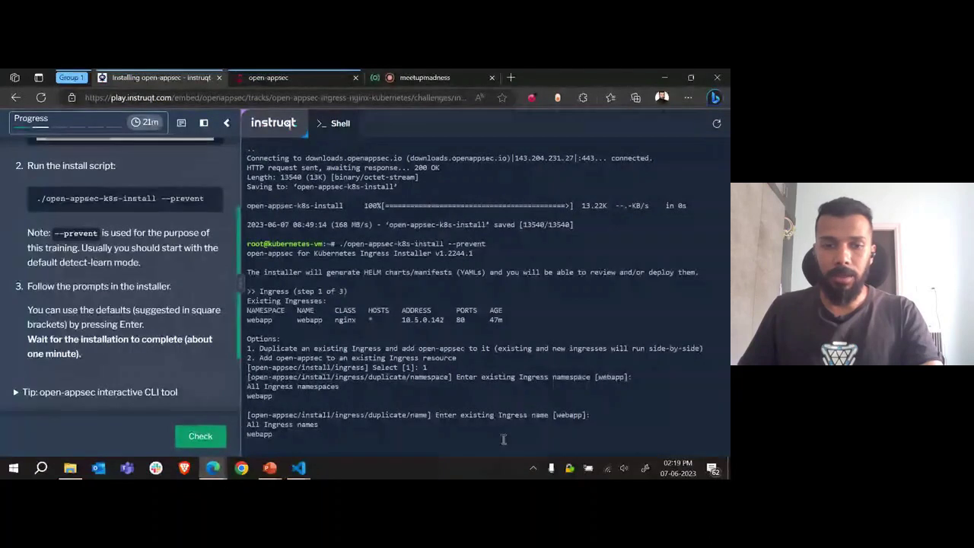
- Enter webapp as the name of the existing Ingress to duplicate
type("we")
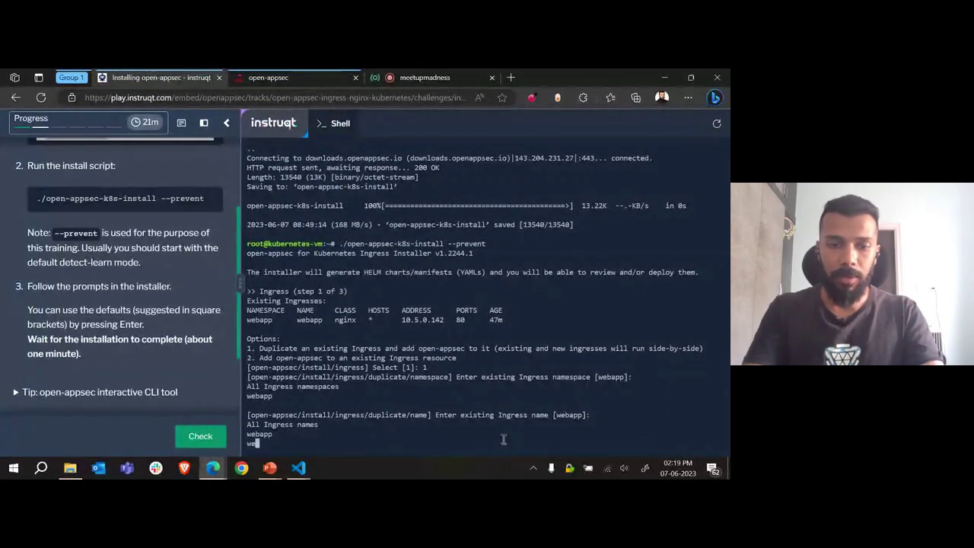
type("bapp")
key("Return")
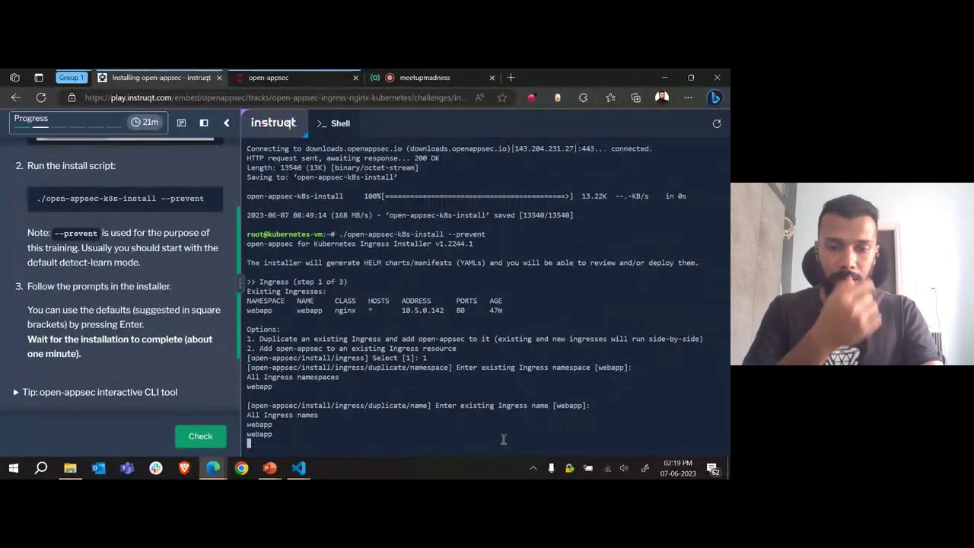